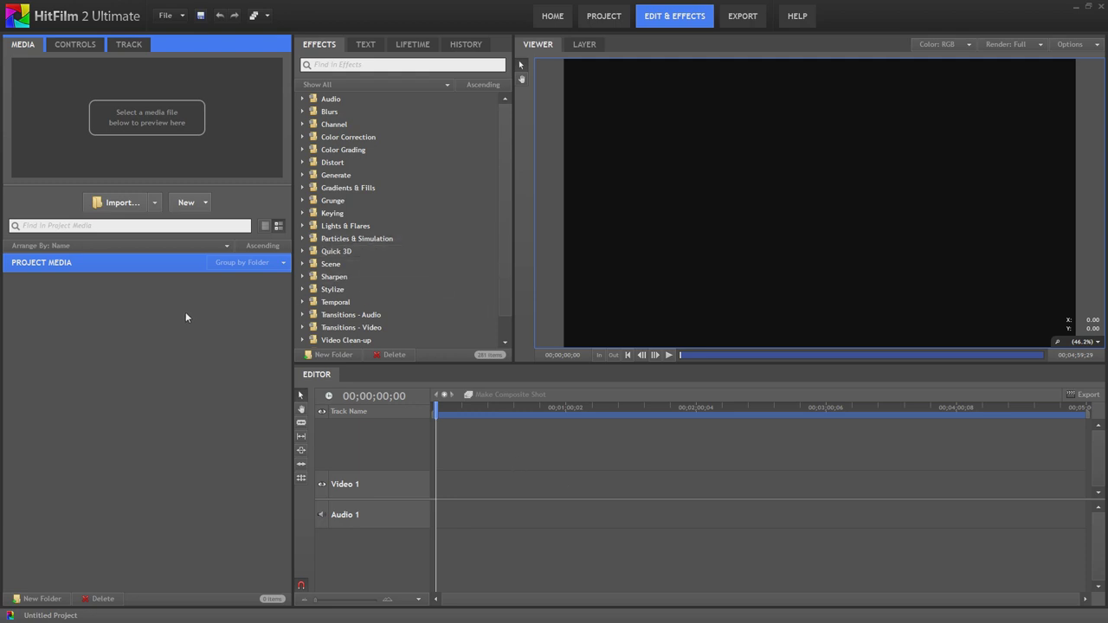
Show the New item options (Composite Shot, Plane, Camera Solve) in the Media panel
click(204, 204)
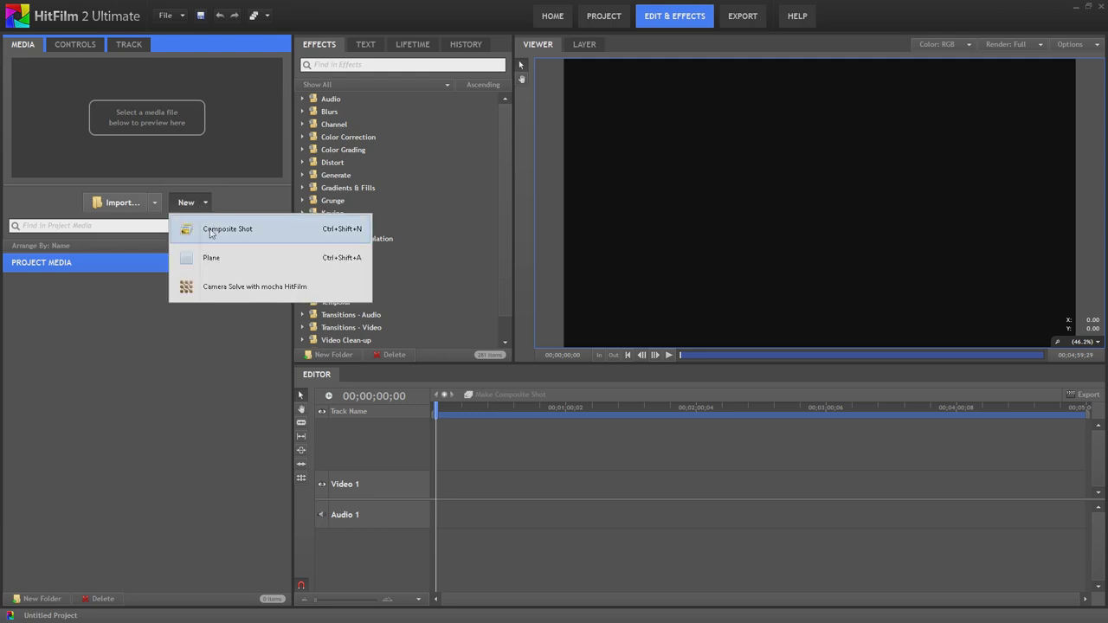
Create a 1920×1080 composite shot named Shot_Container
click(209, 227)
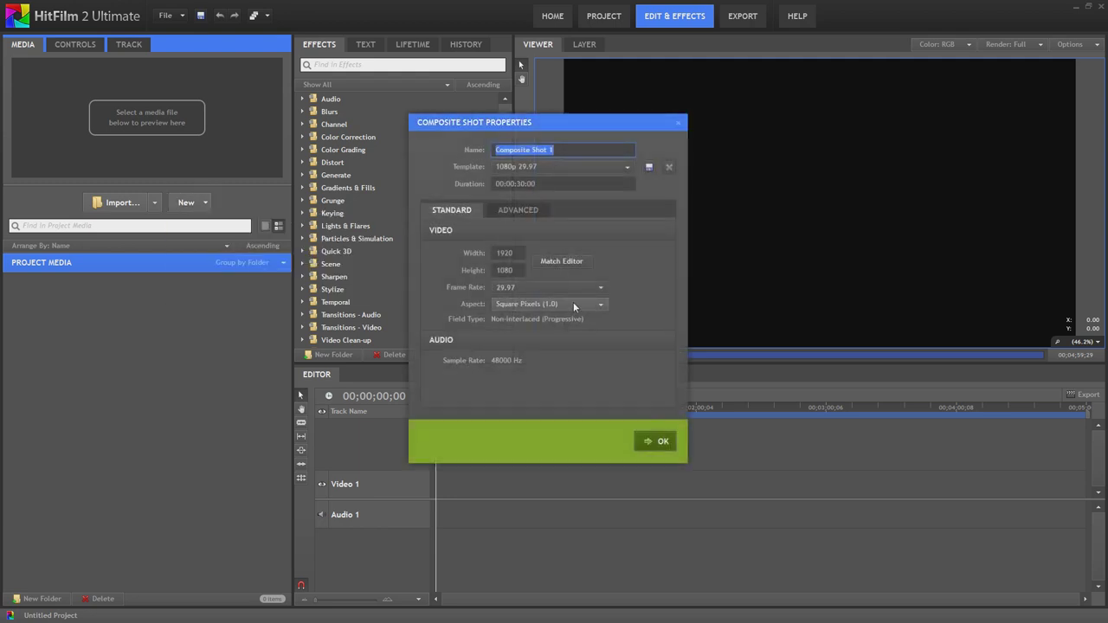
text(Shot)
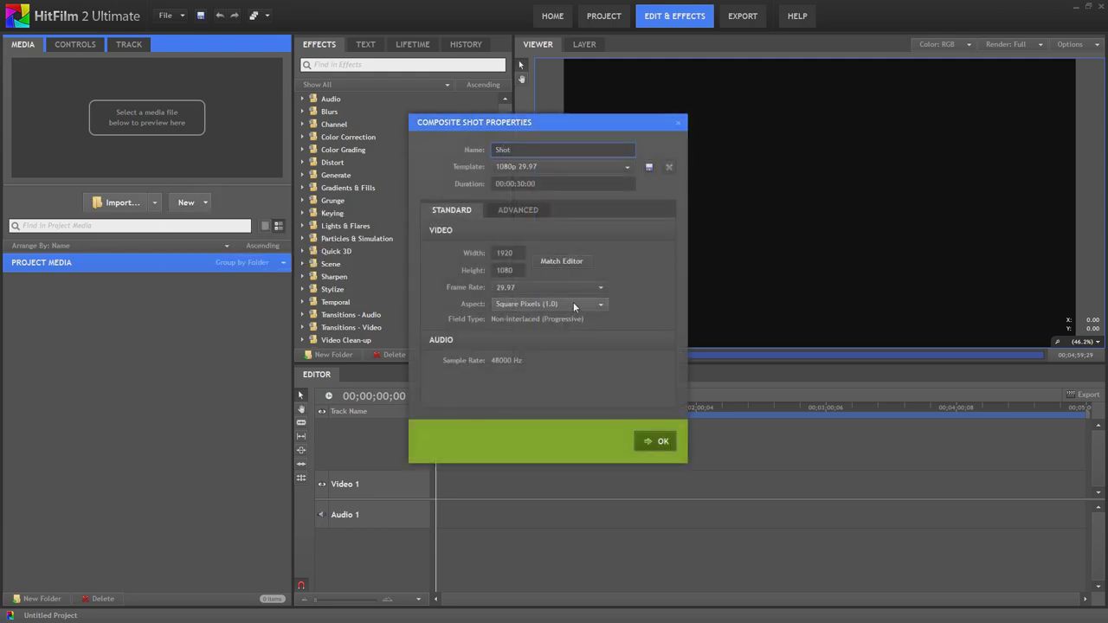
text(_Contain)
text(er)
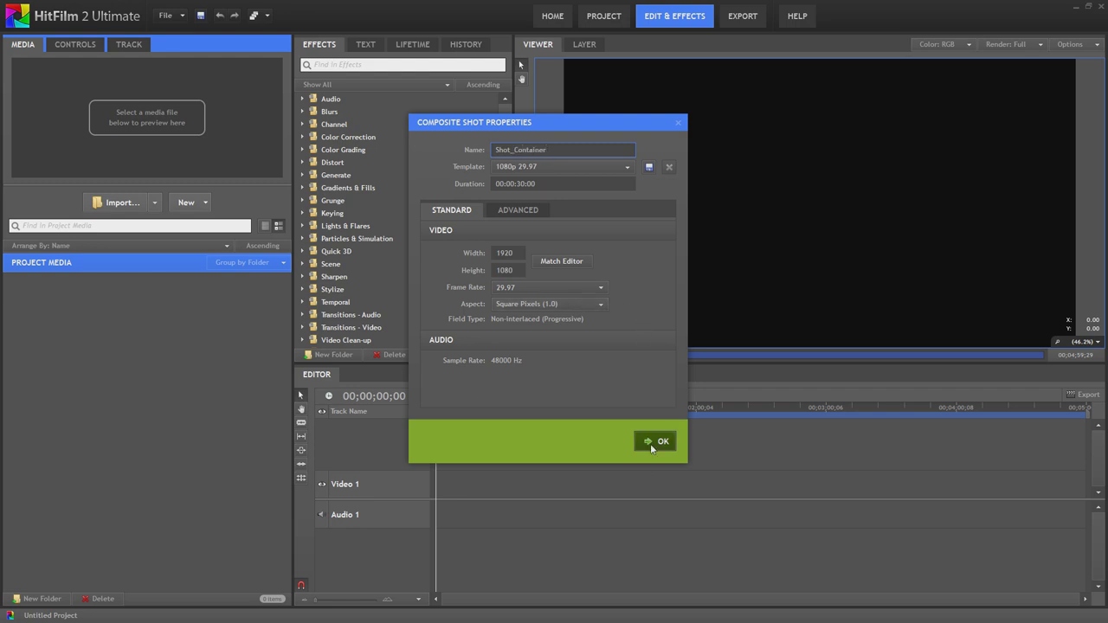
click(651, 442)
click(559, 397)
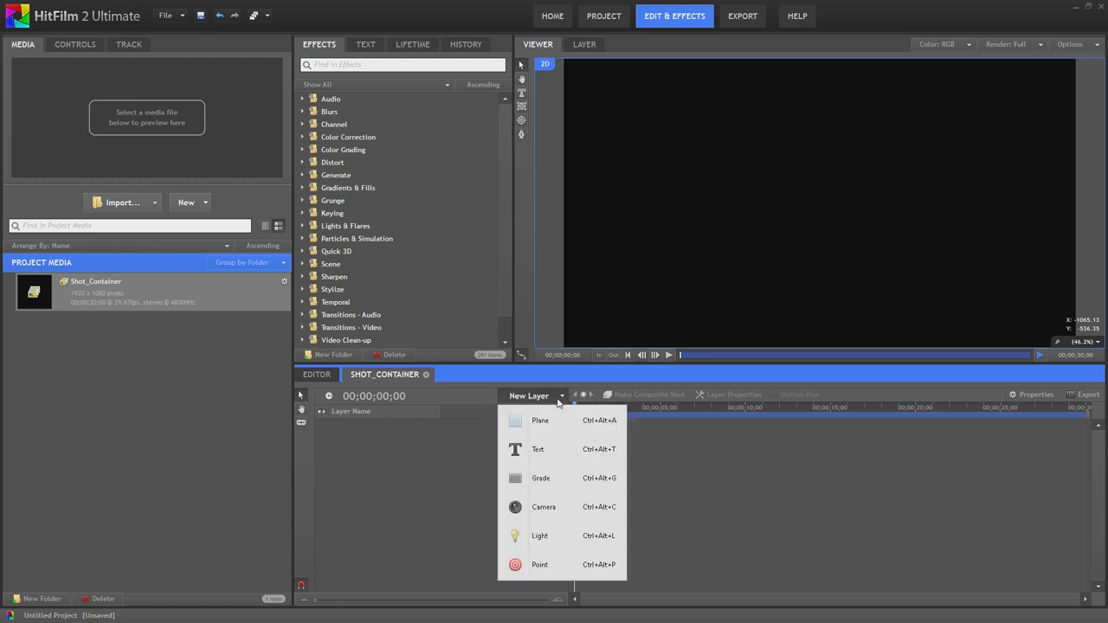
Add a red plane layer named Lazer_Bolt, correcting the name's capital B
click(554, 422)
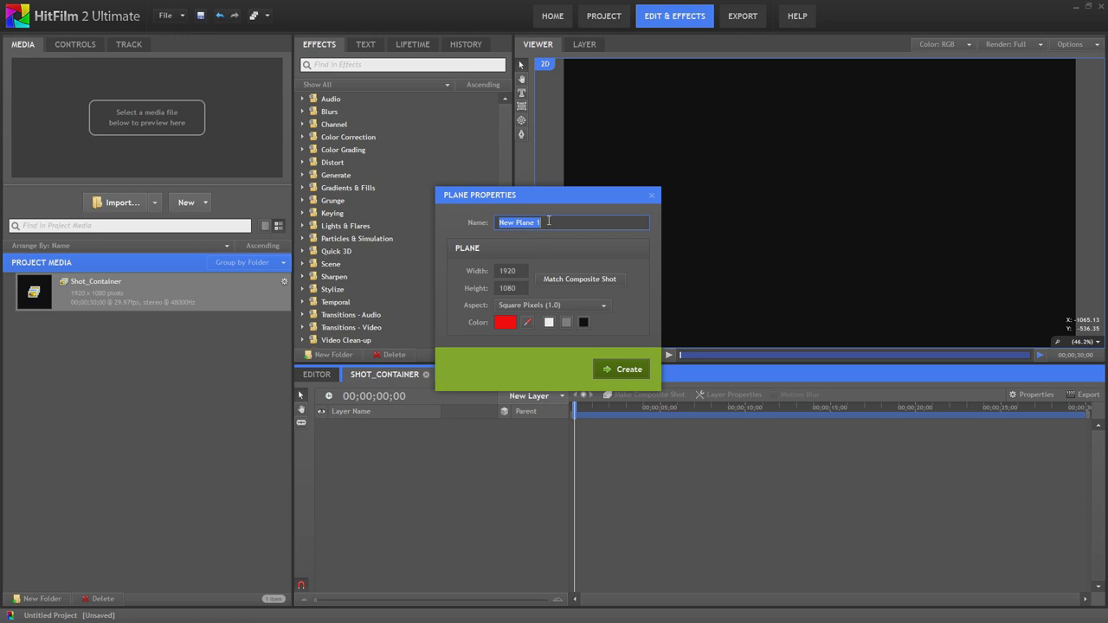
text(L)
text(azer_)
text(bolt)
key(Left)
key(Left)
key(Left)
key(BackSpace)
text(B)
click(620, 370)
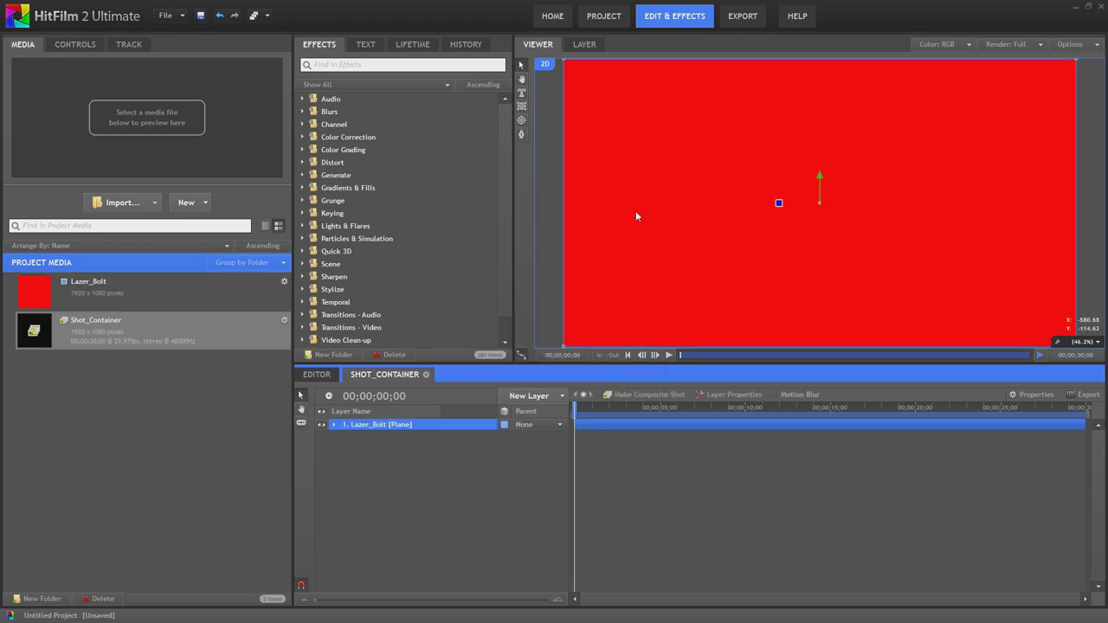
click(303, 238)
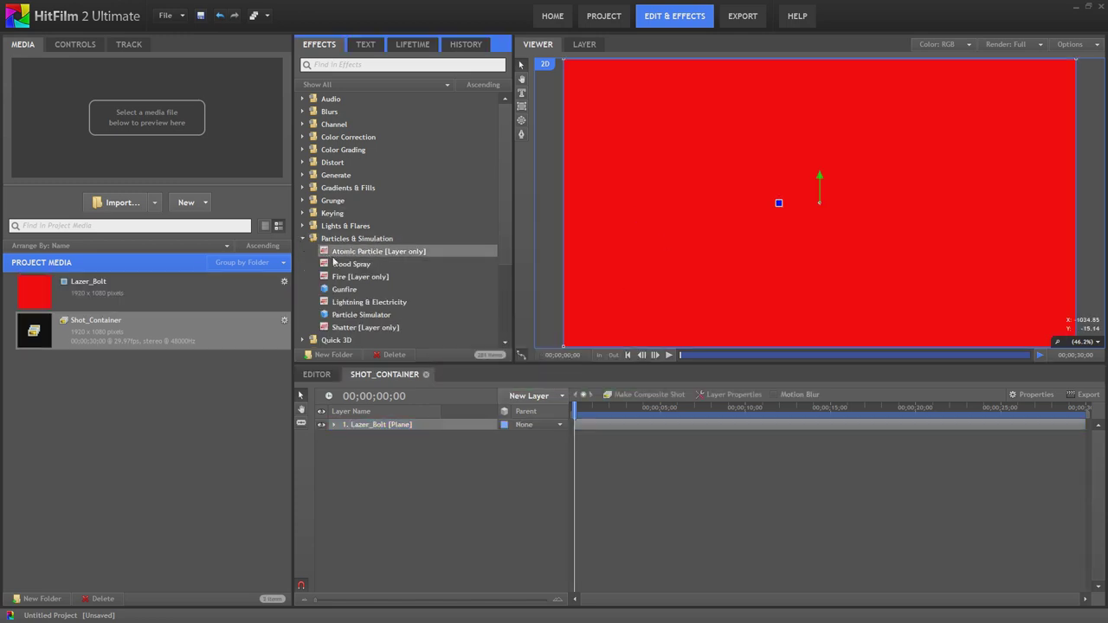
Apply the Atomic Particle effect to the Lazer_Bolt layer
drag(342, 251, 390, 426)
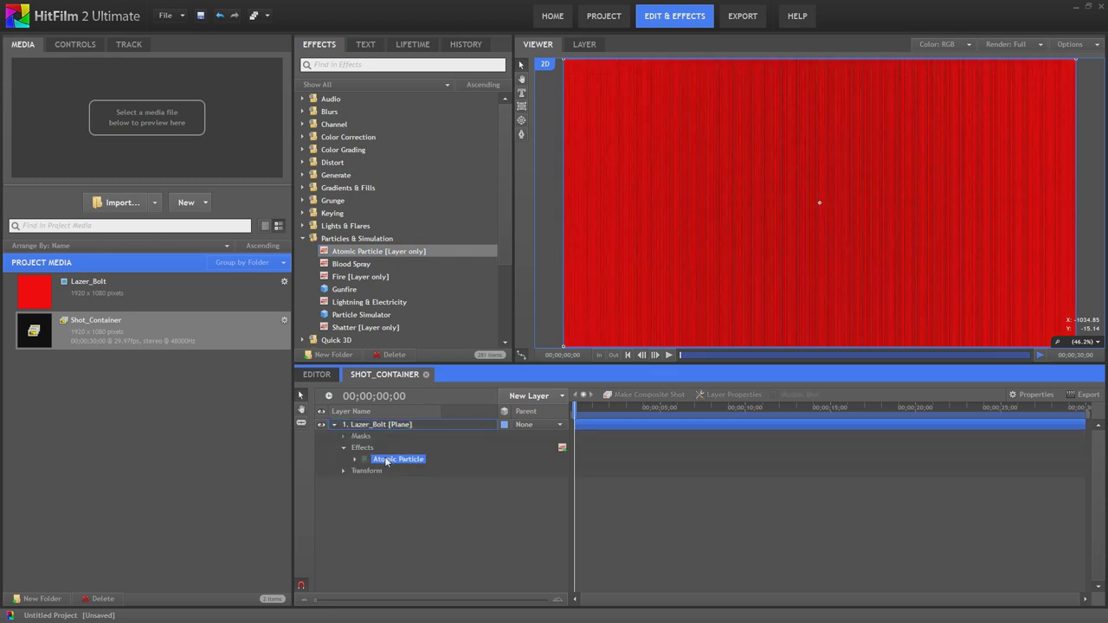
double_click(386, 460)
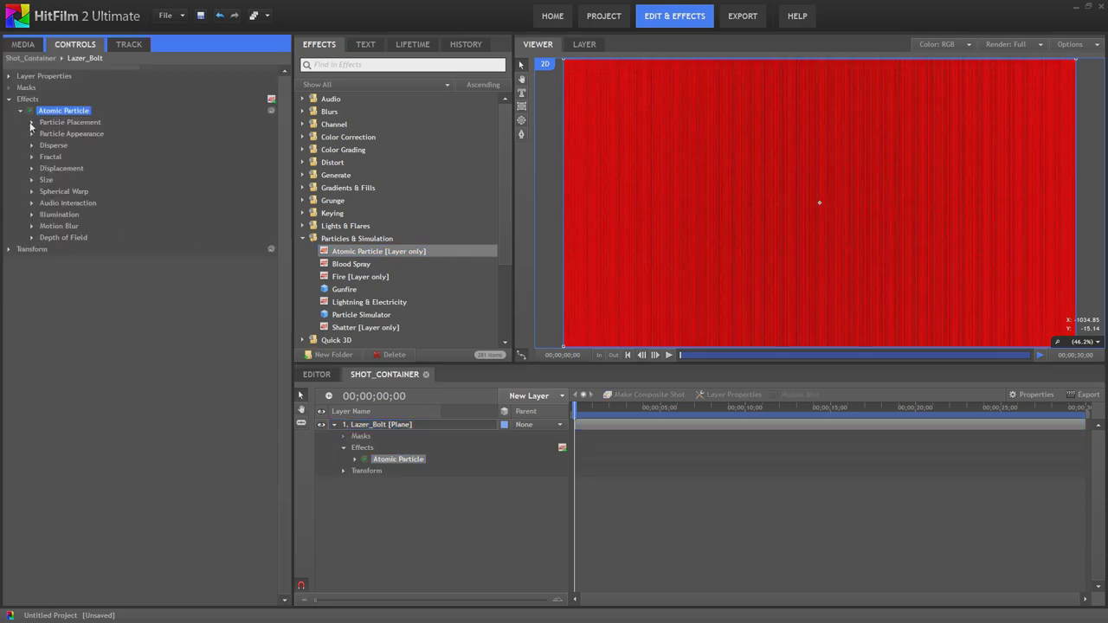
click(31, 124)
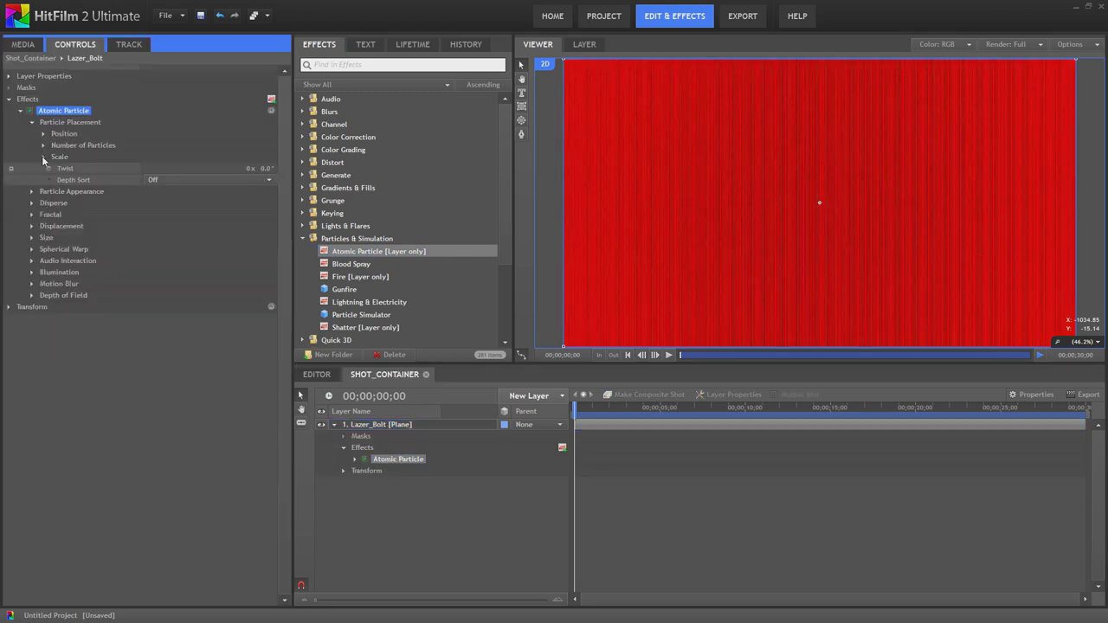
click(43, 146)
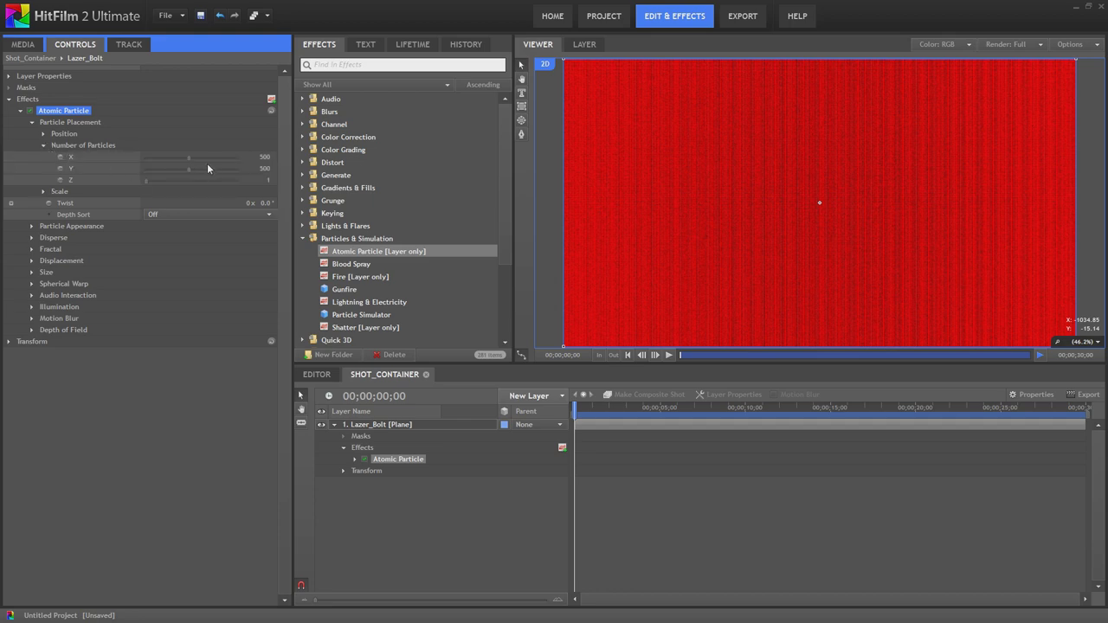
Set Atomic Particle's Number of Particles to X 200, Y 1
click(265, 157)
text(20)
click(264, 169)
text(1)
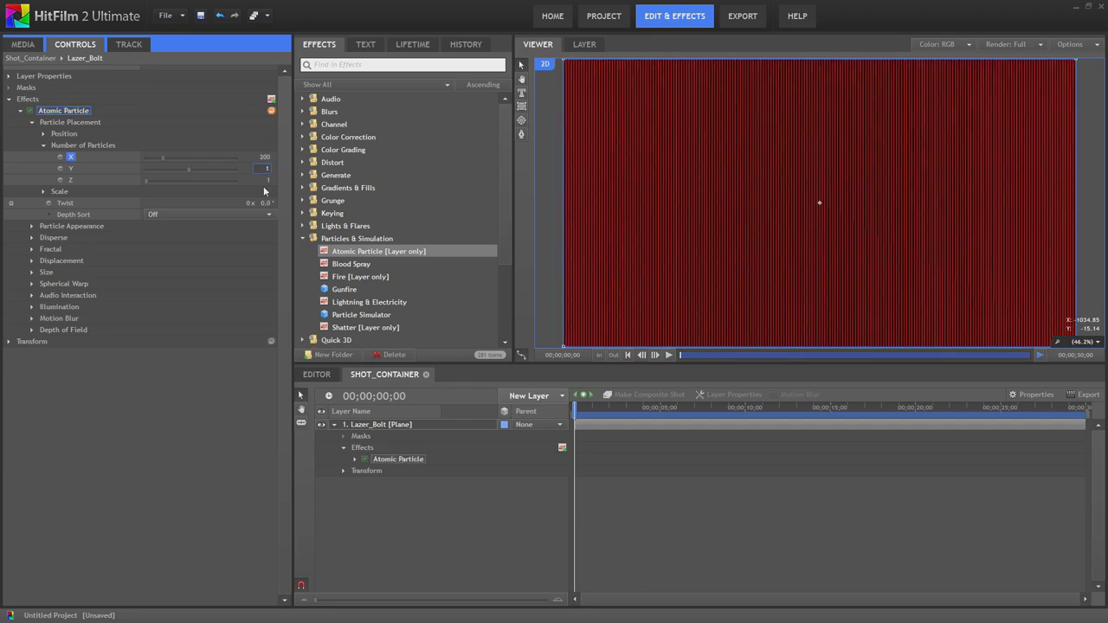
key(Return)
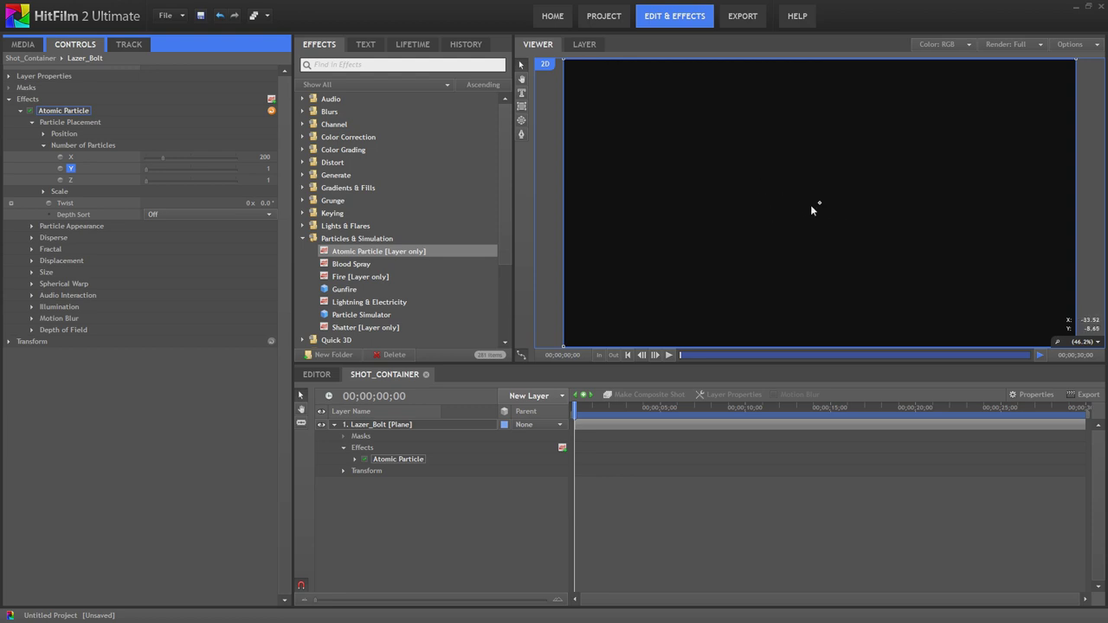
click(45, 191)
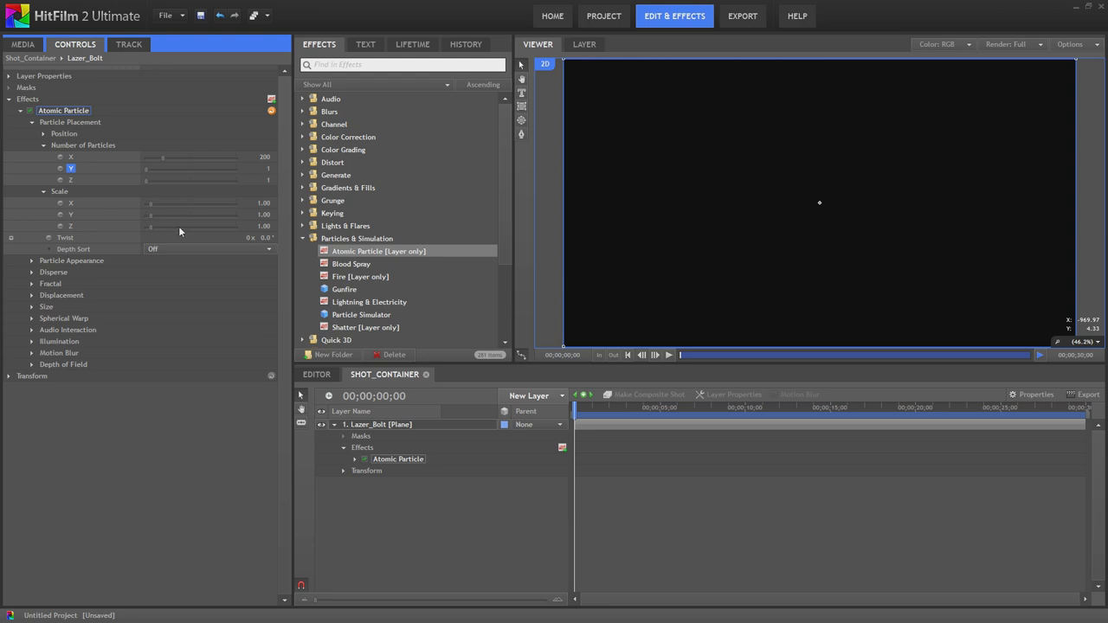
Set the Atomic Particle scale to X 0.1, Y 0, Z 0
click(264, 215)
text(0)
click(264, 227)
text(0)
key(Return)
click(265, 204)
key(Return)
click(32, 261)
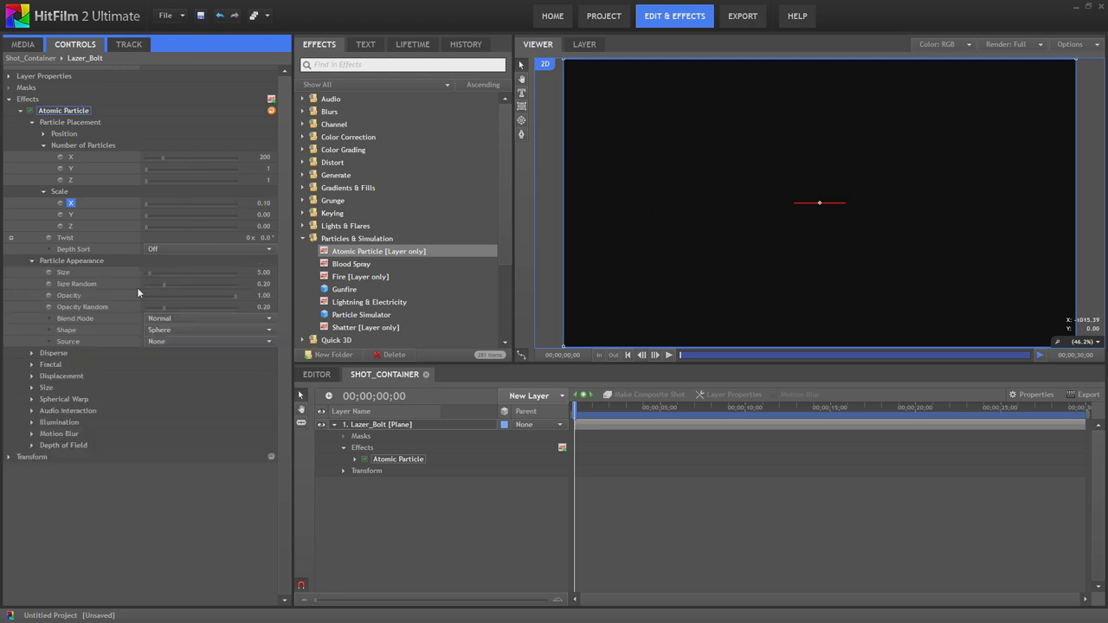
Set particle Size 15, Size Random 0 and Opacity Random 0
click(264, 272)
key(Return)
click(264, 284)
text(0)
key(Return)
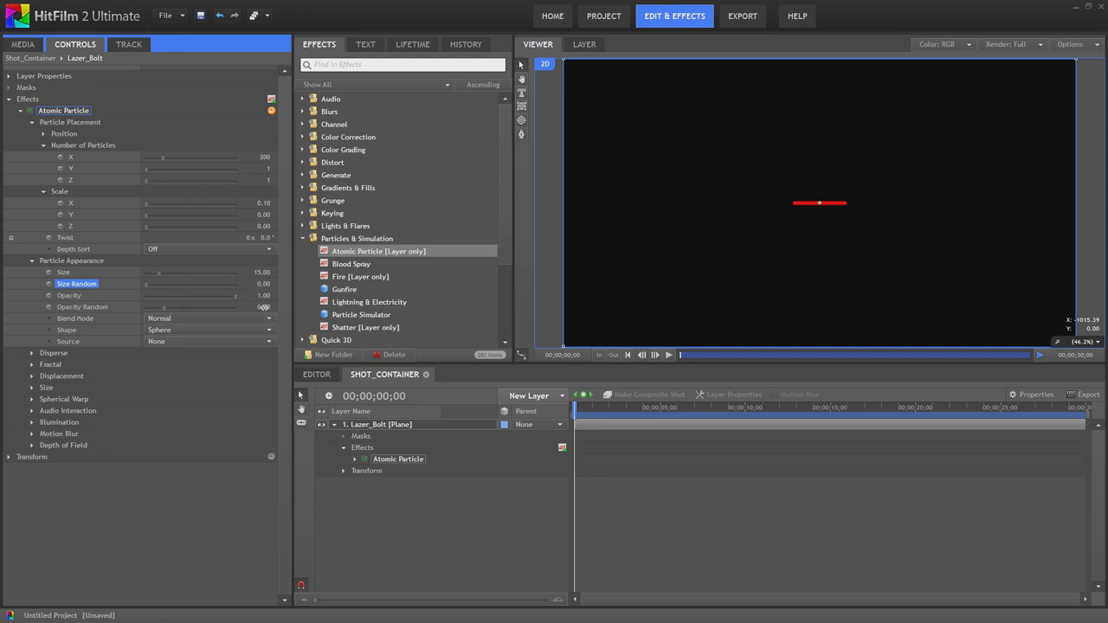
click(266, 307)
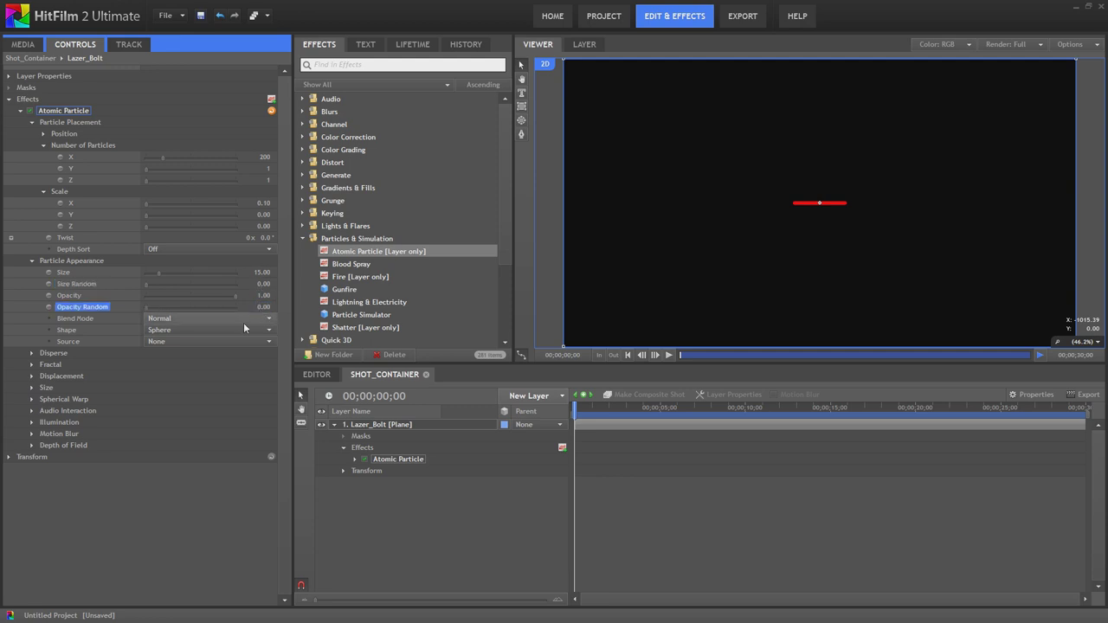
Collapse the Particle Appearance, Scale, Number of Particles groups and the Atomic Particle tree
click(32, 260)
click(42, 193)
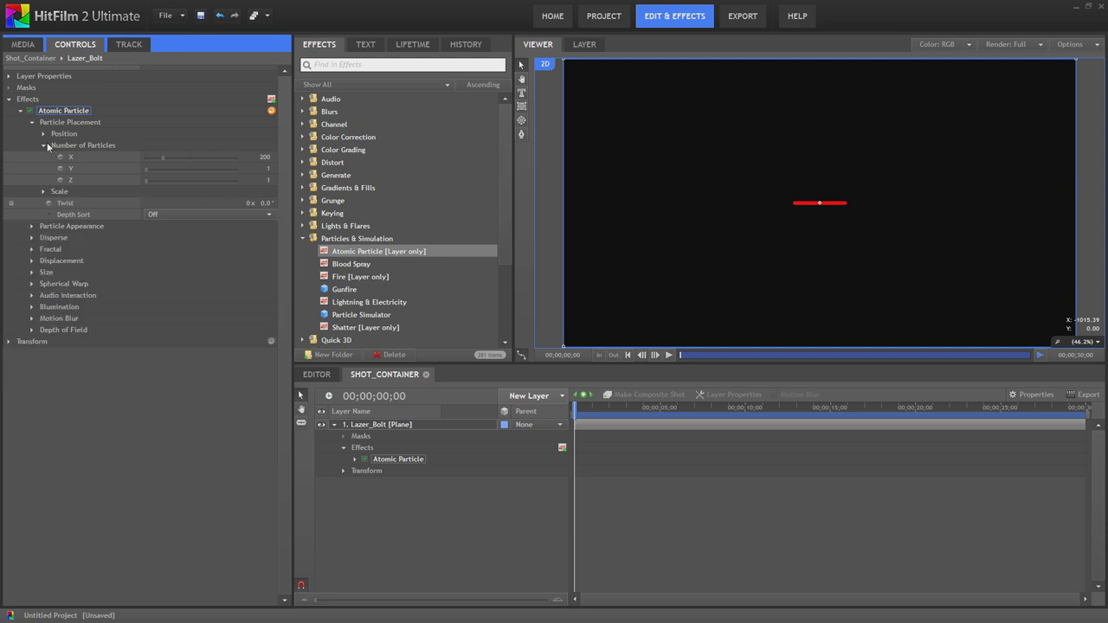
click(44, 145)
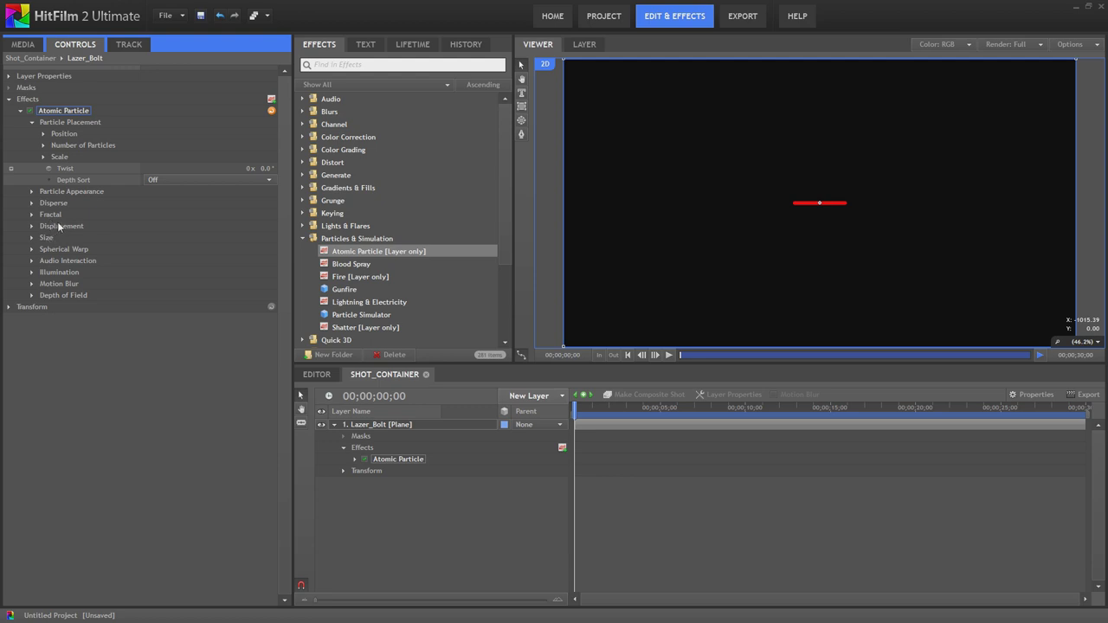
click(32, 204)
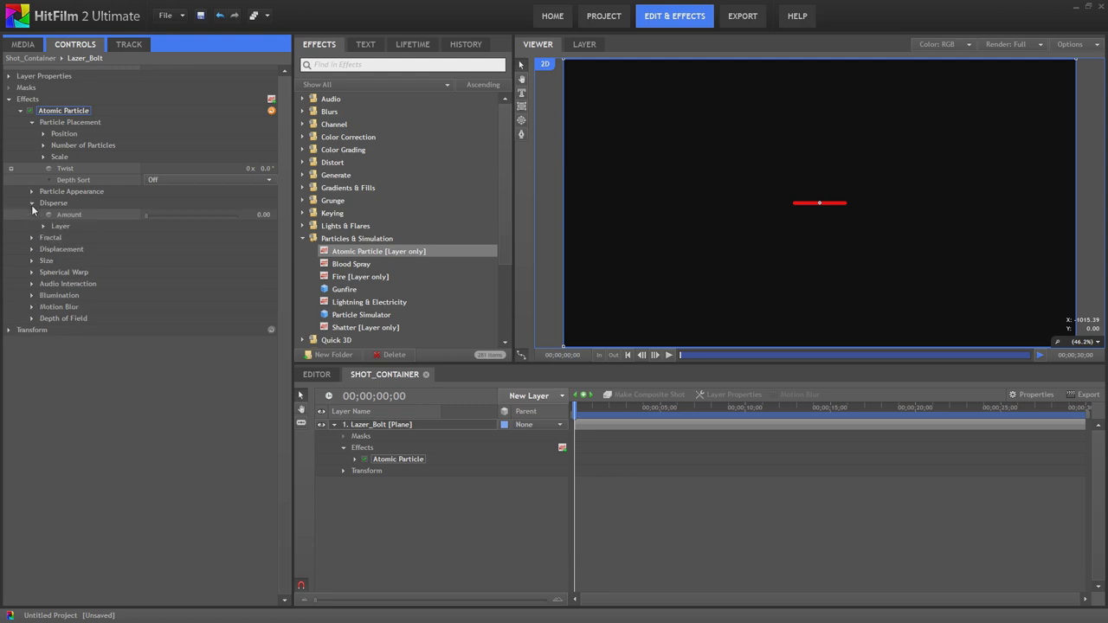
click(20, 111)
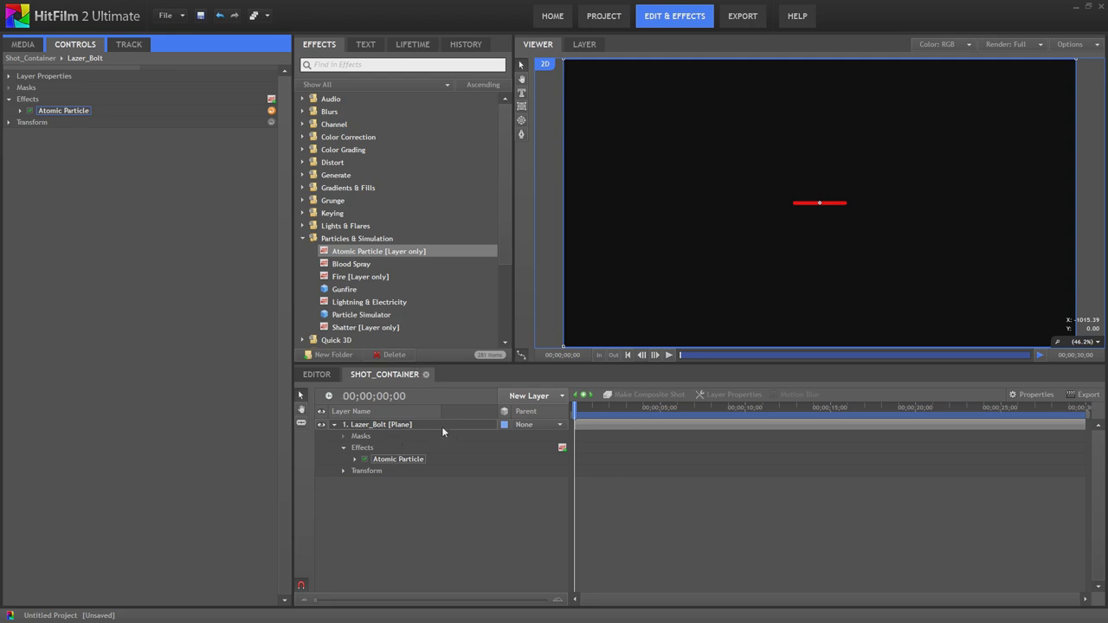
click(544, 398)
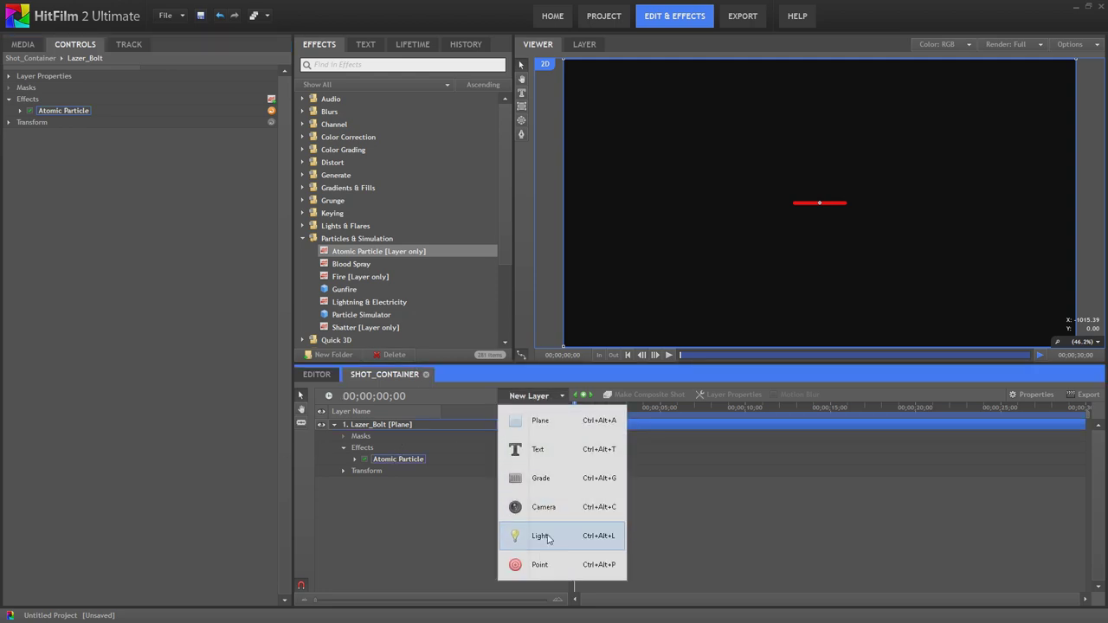
Add a point layer and rename it Lazer_Control
click(546, 564)
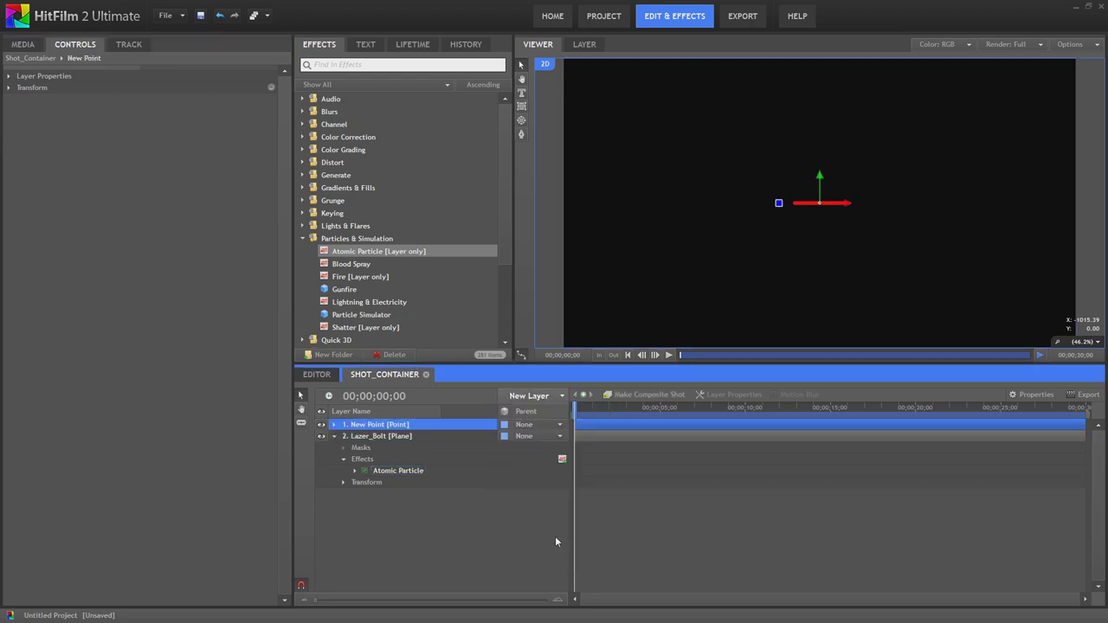
right_click(396, 432)
click(443, 585)
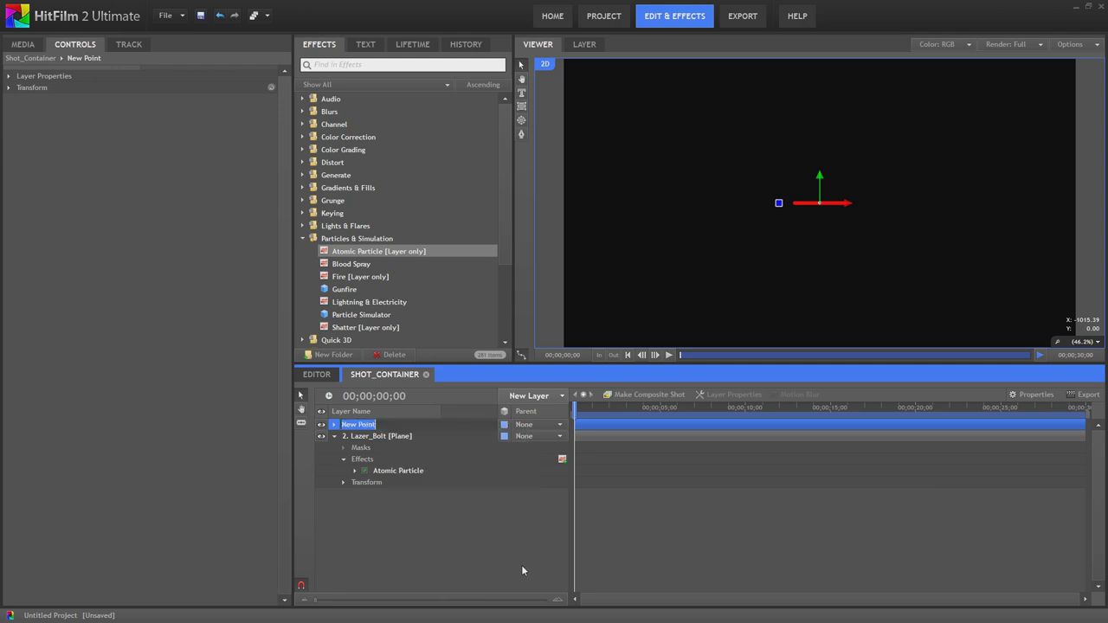
text(Lazer)
text(_C)
text(ontrol)
key(Return)
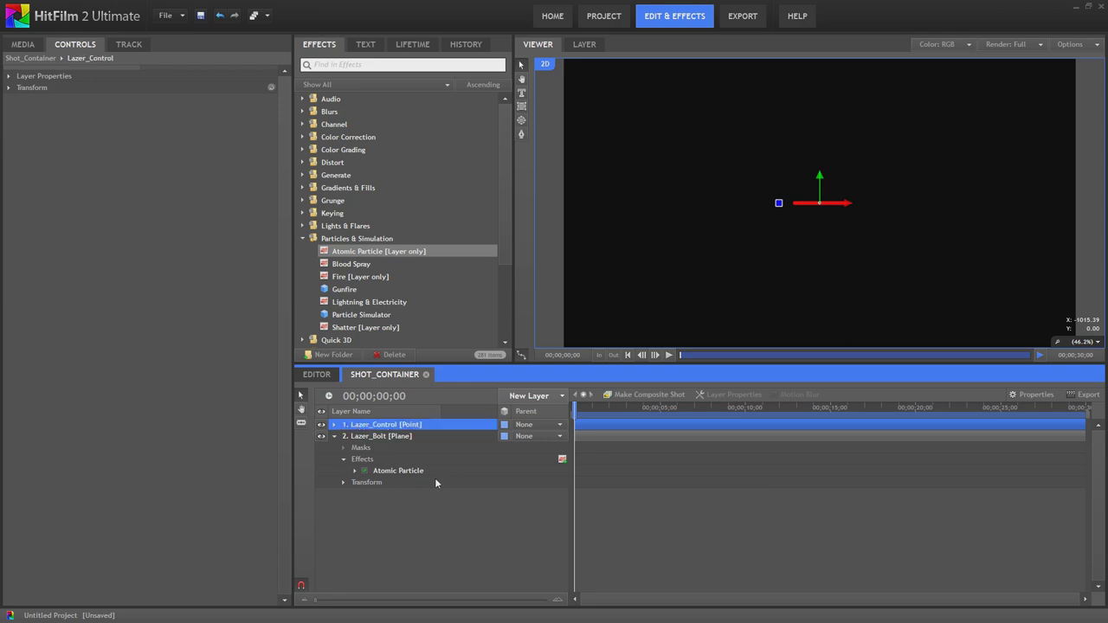
click(407, 470)
Check Atomic Particle's Position source, then add a New Camera layer to the shot
click(20, 111)
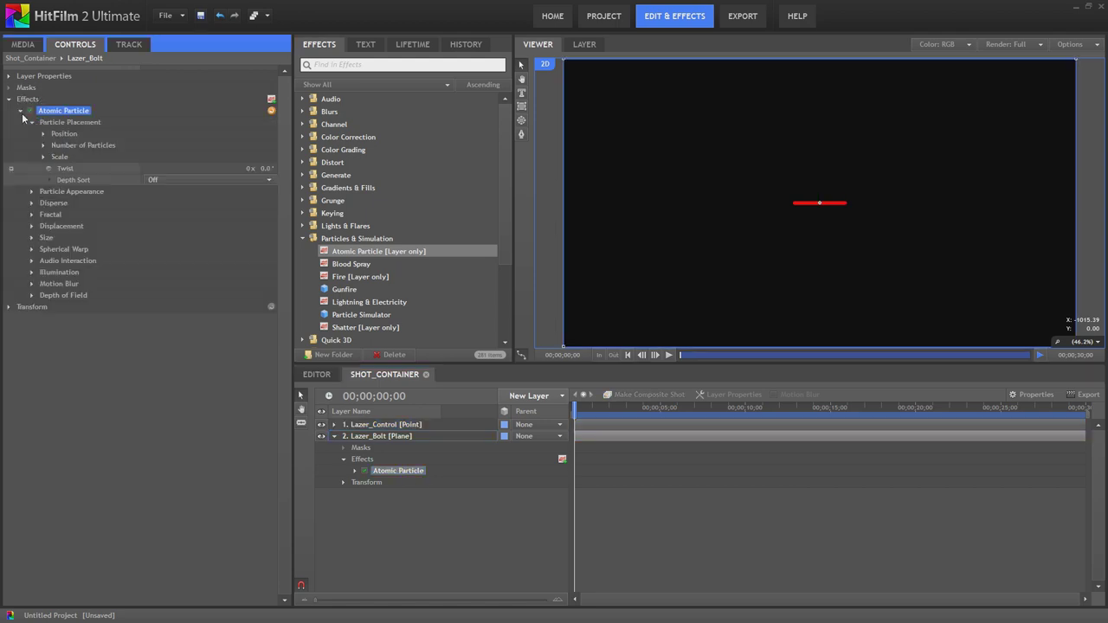
click(42, 134)
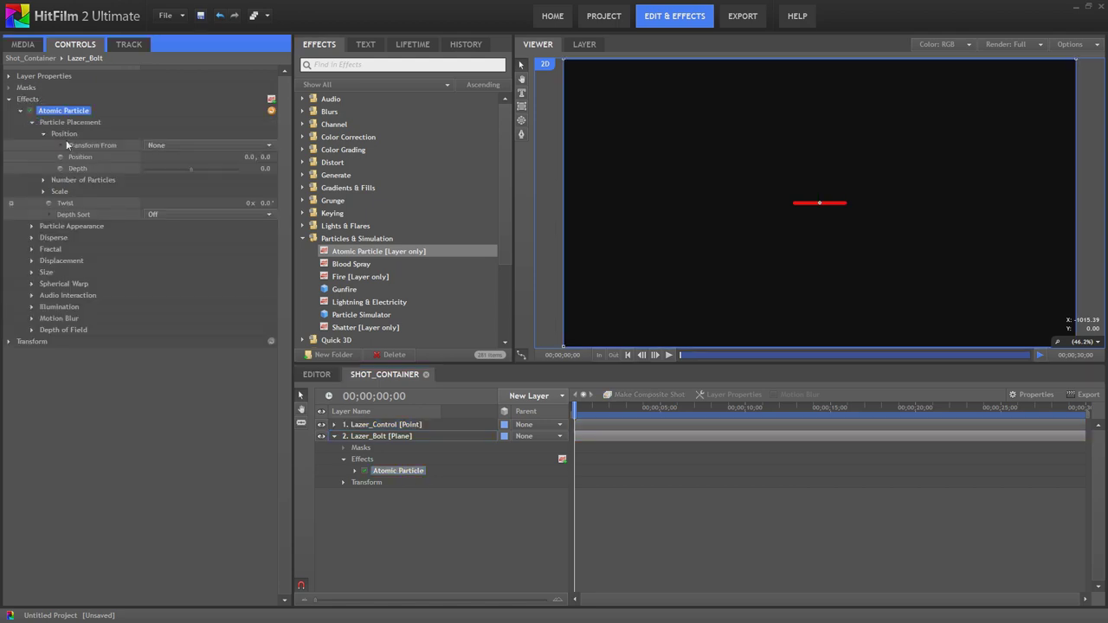
click(224, 146)
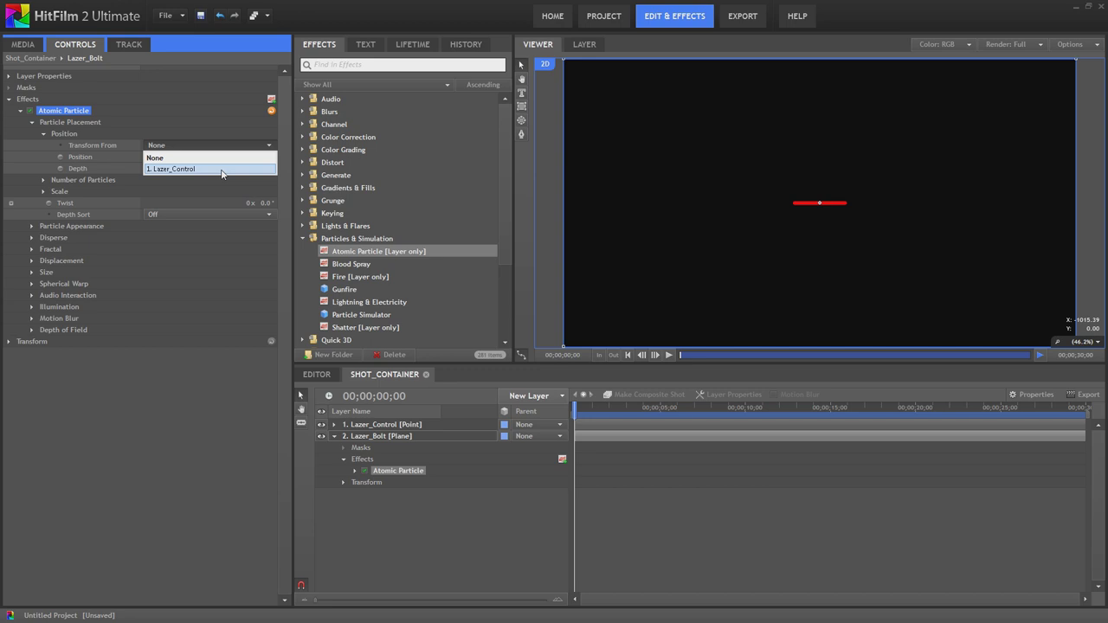
click(463, 437)
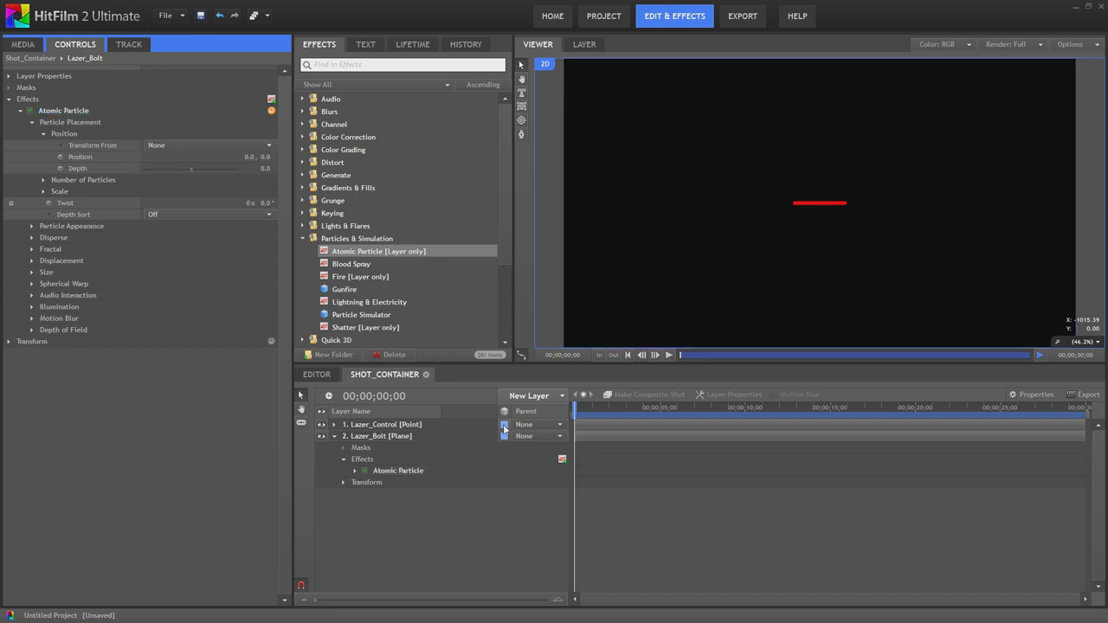
right_click(504, 428)
click(580, 449)
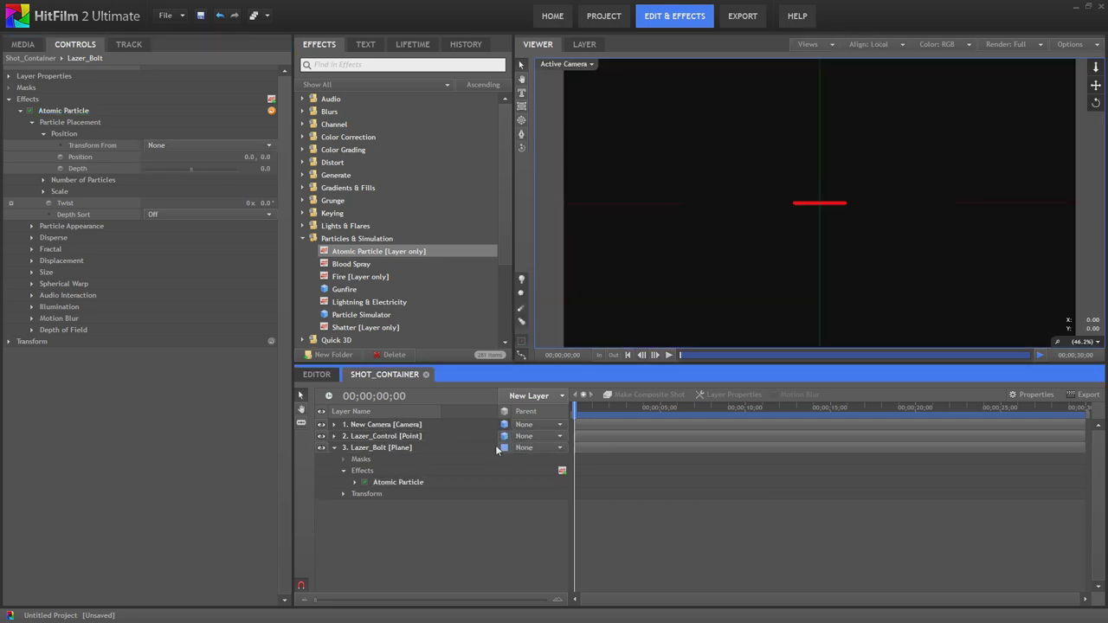
Set Atomic Particle's Transform From to 2. Lazer_Control and collapse the effect
click(196, 145)
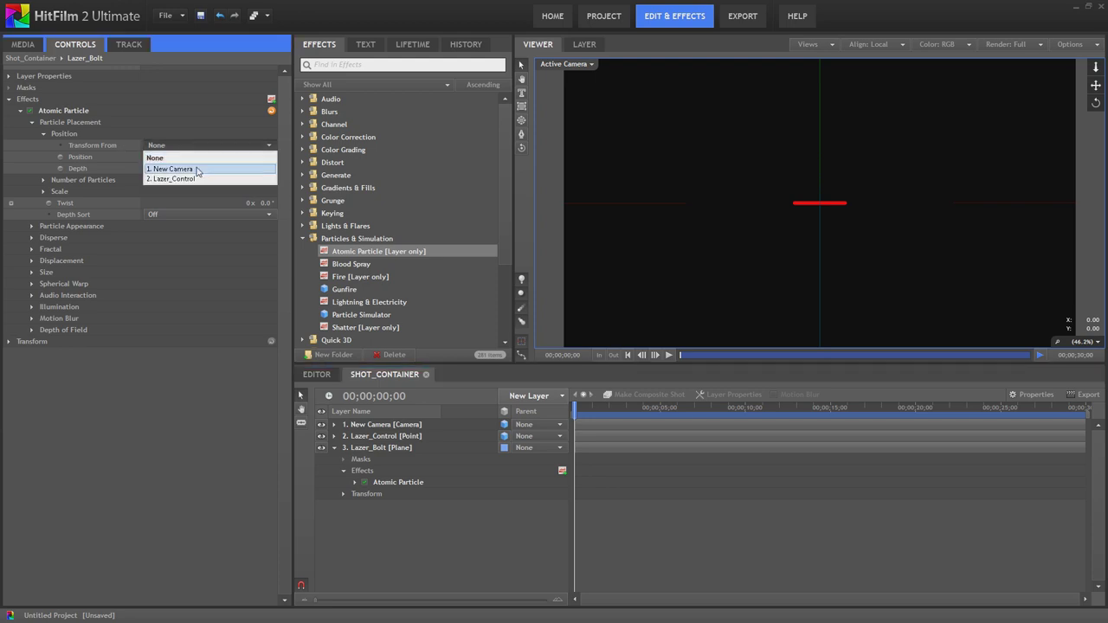
click(172, 178)
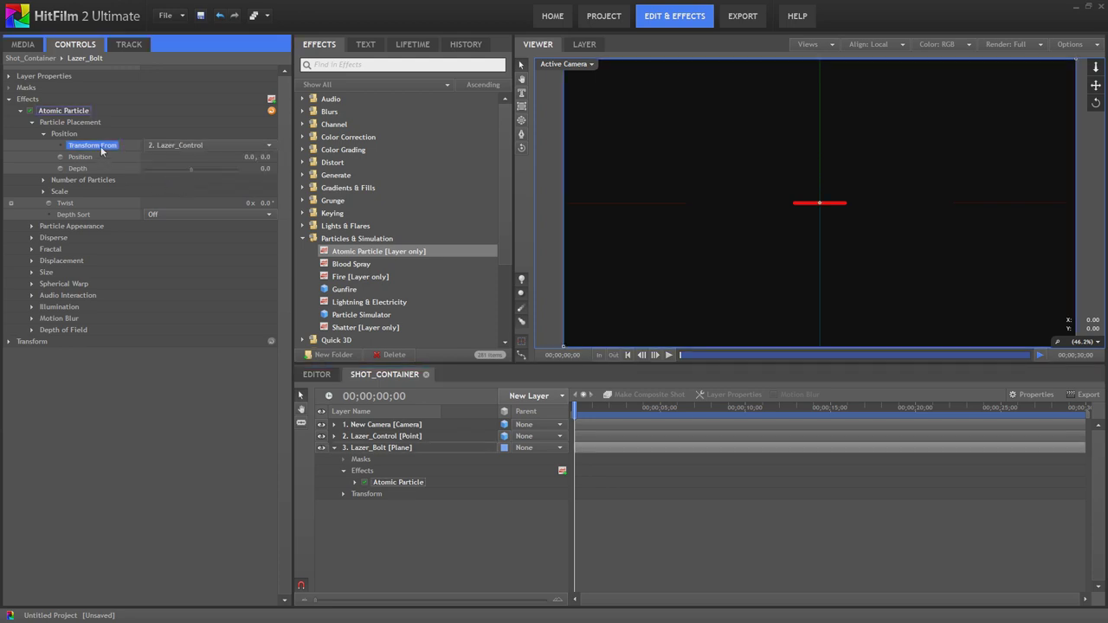
click(20, 111)
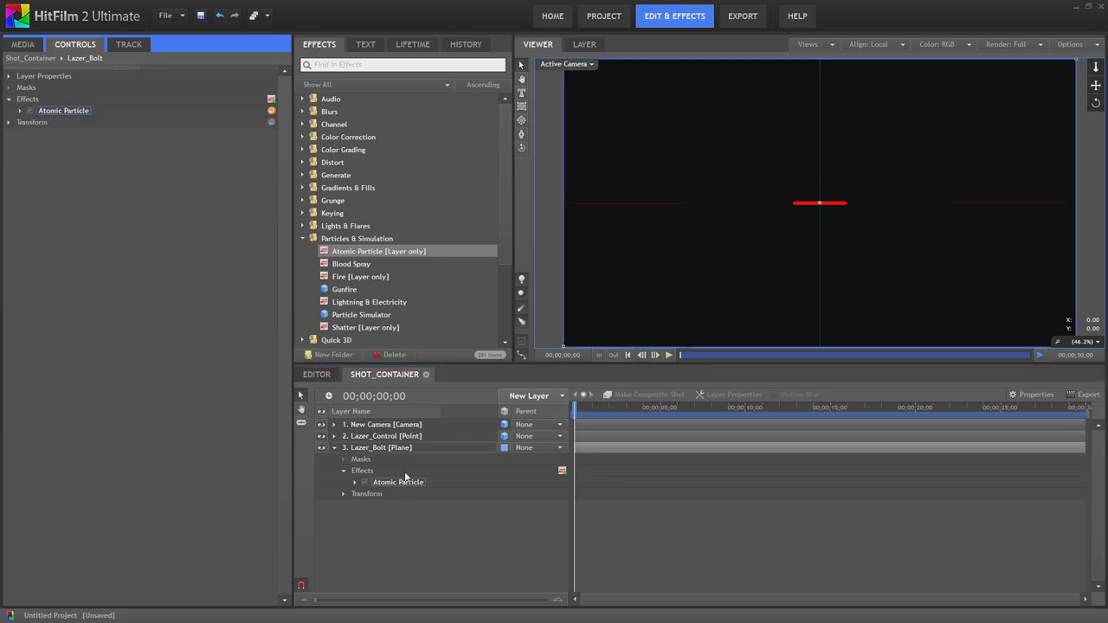
Scrub Lazer_Control's Transform Rotation Y to 15.0°
click(339, 447)
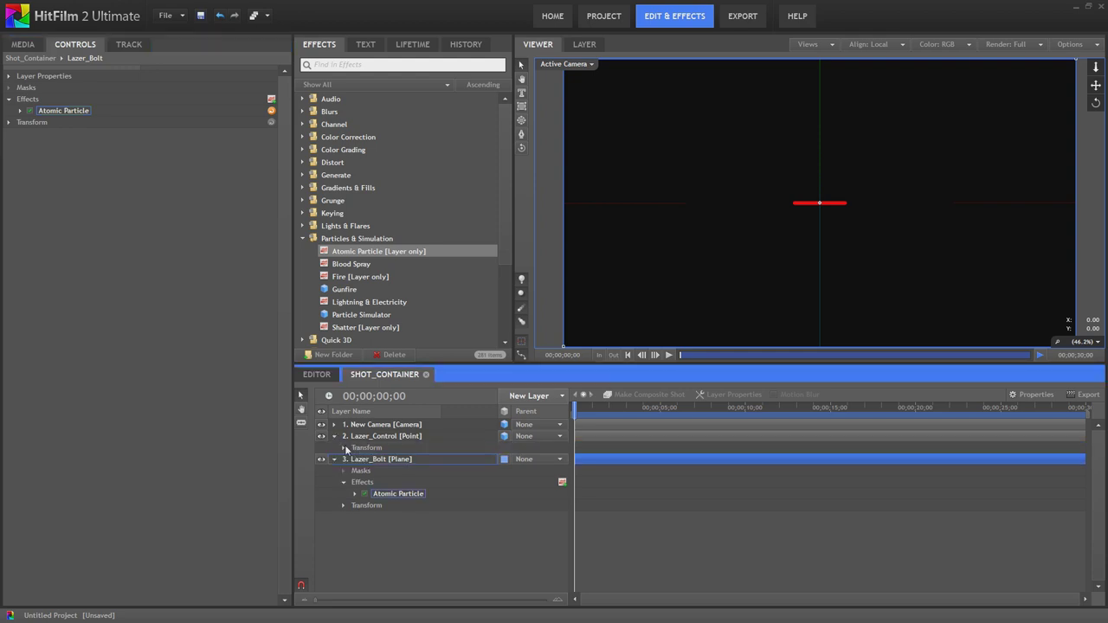
click(344, 447)
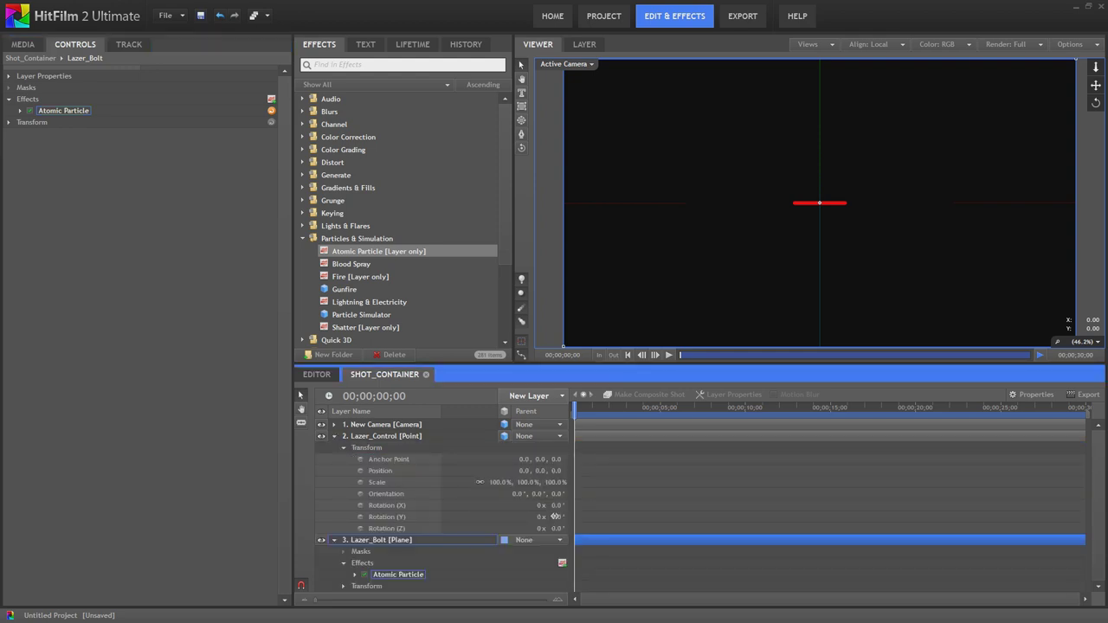
drag(556, 517, 611, 510)
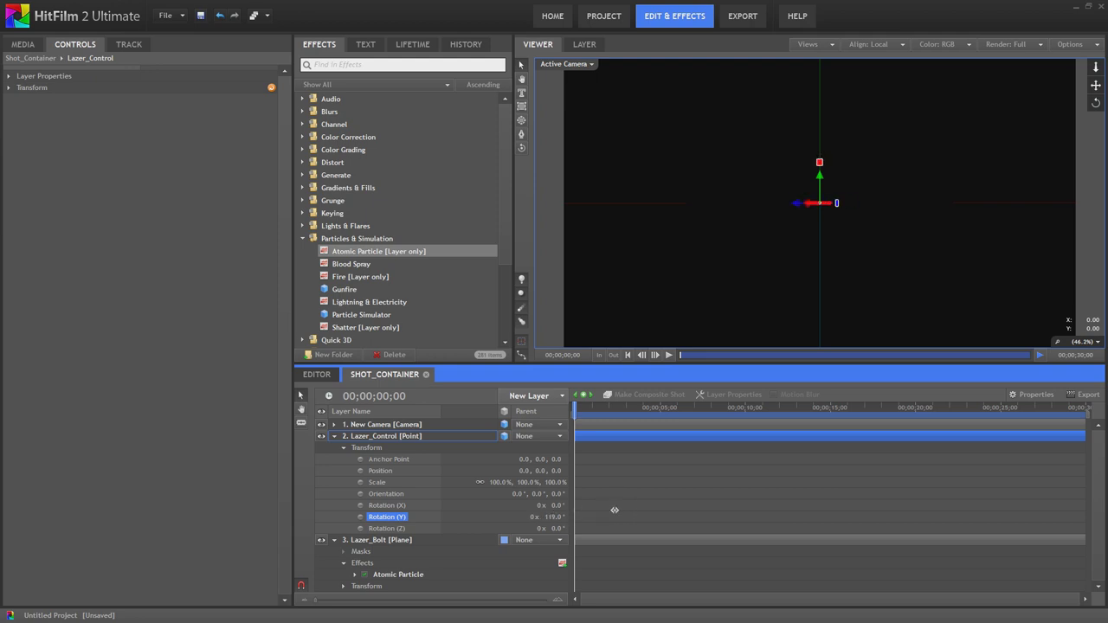
drag(615, 510, 555, 508)
click(335, 424)
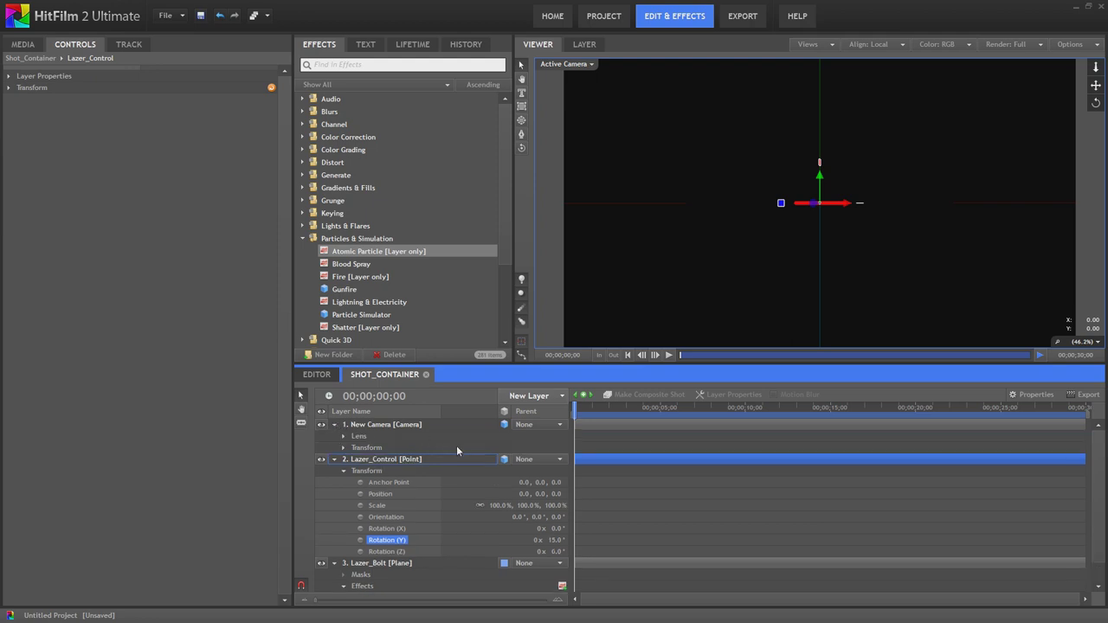
Move the New Camera closer by scrubbing Position Z down to 333.7
click(344, 448)
click(380, 459)
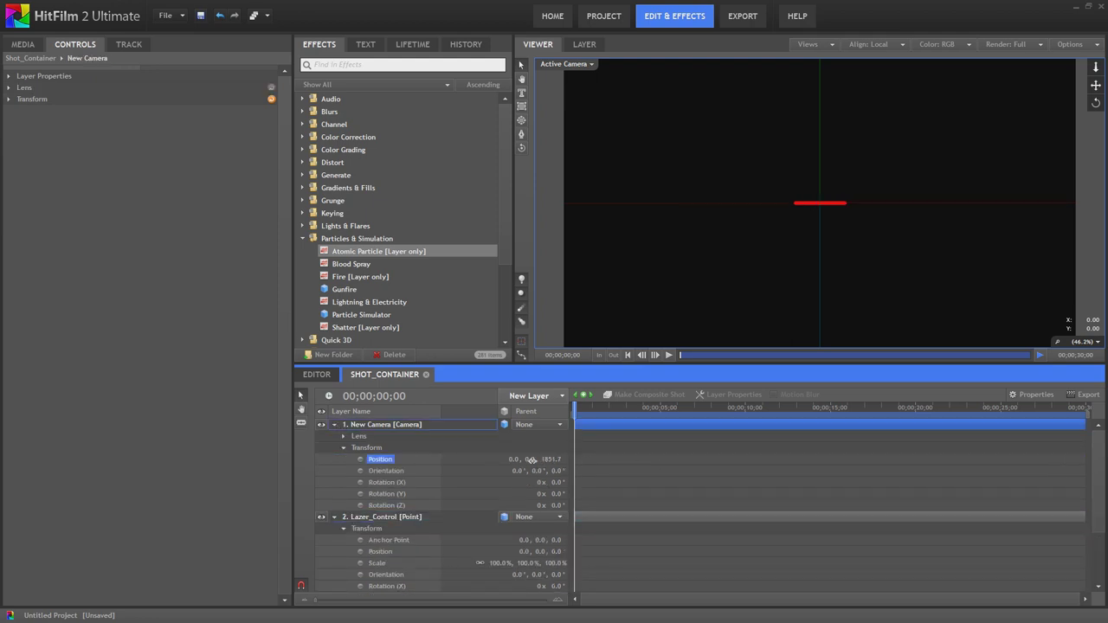
drag(380, 459, 2, 459)
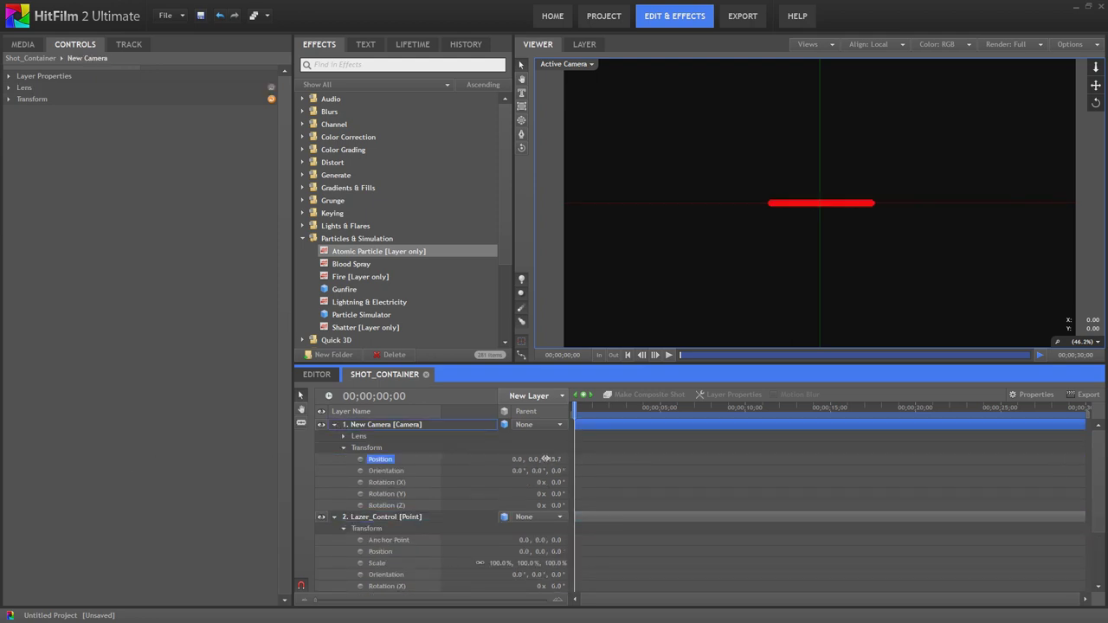
drag(545, 458, 218, 460)
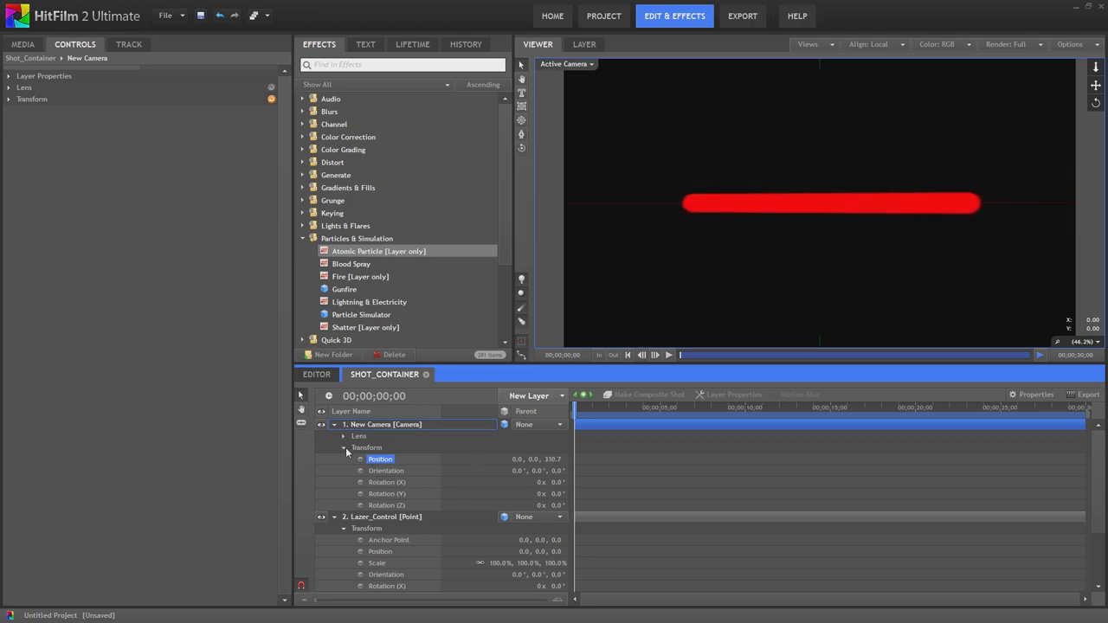
click(345, 449)
Nudge the camera position and bring Lazer_Control's Y rotation to about 1.0°
drag(550, 539, 590, 540)
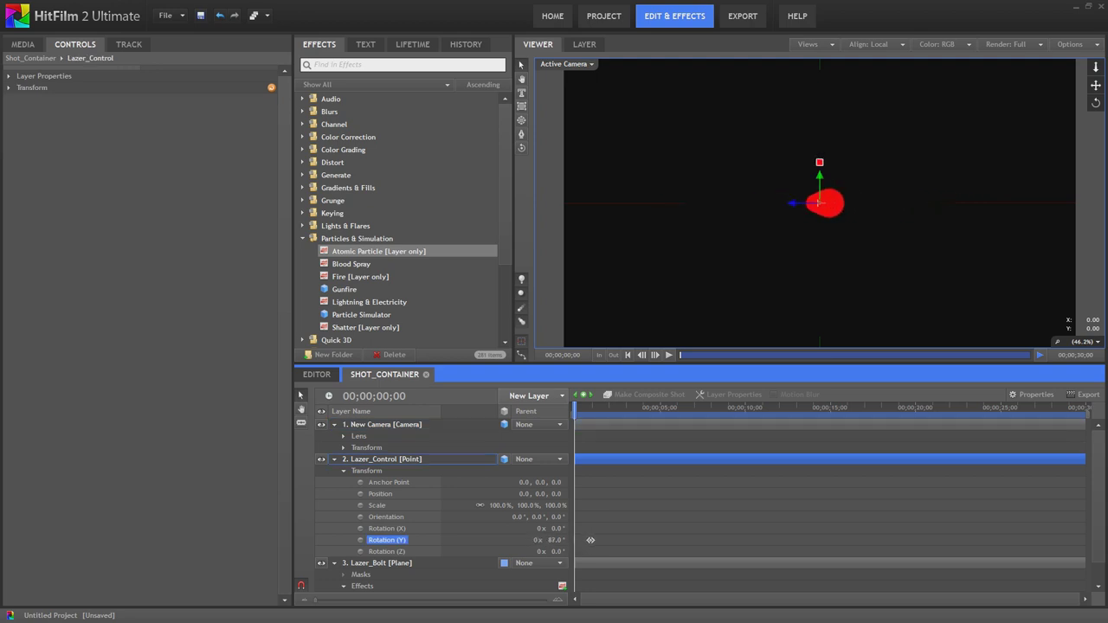
drag(590, 540, 588, 536)
click(344, 448)
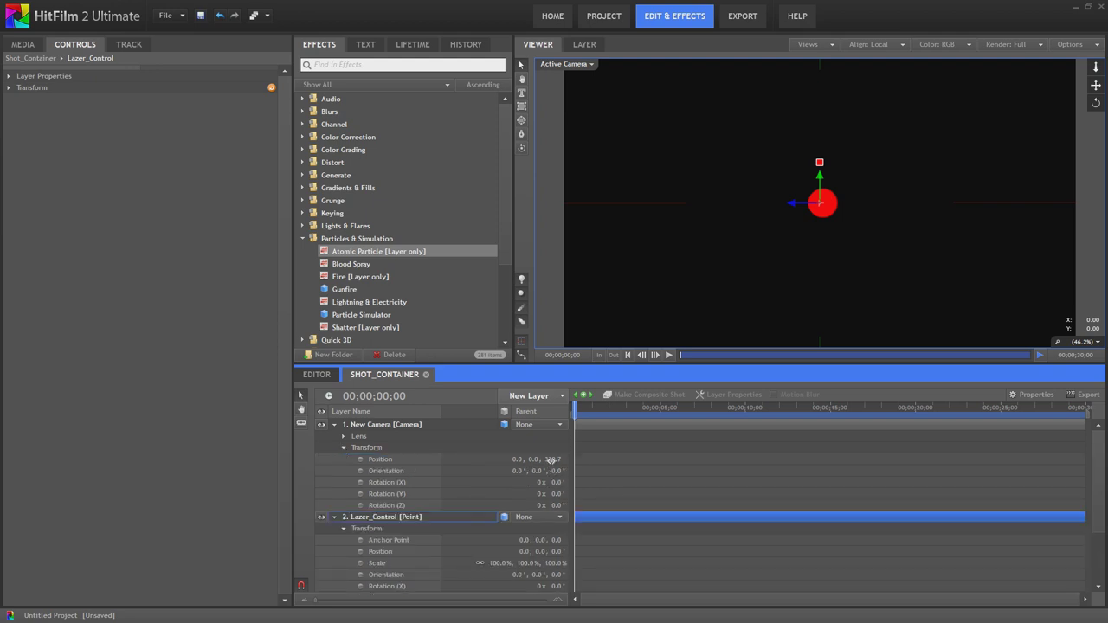
mouse_move(550, 460)
mouse_down()
mouse_move(413, 462)
mouse_move(554, 462)
mouse_up()
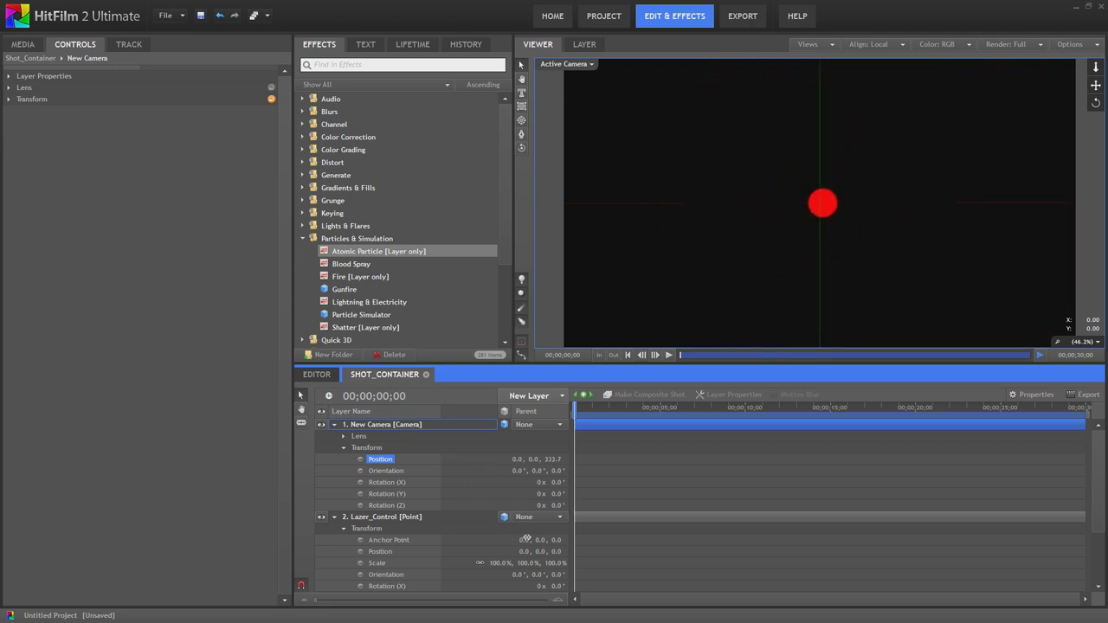
scroll(564, 581, down, 1)
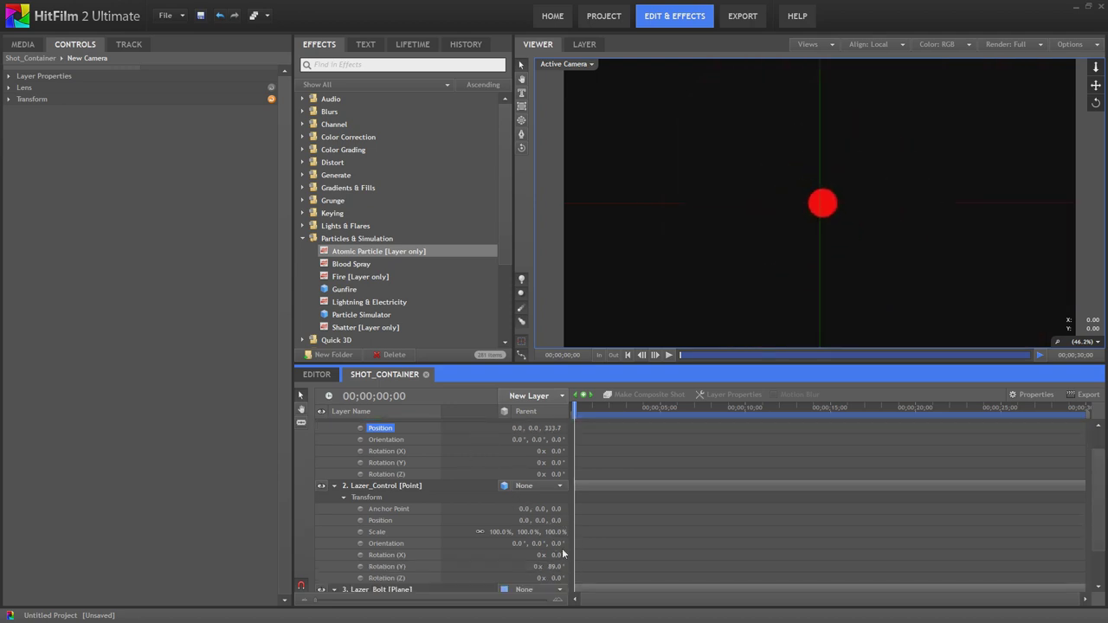
scroll(565, 582, down, 1)
drag(556, 536, 497, 530)
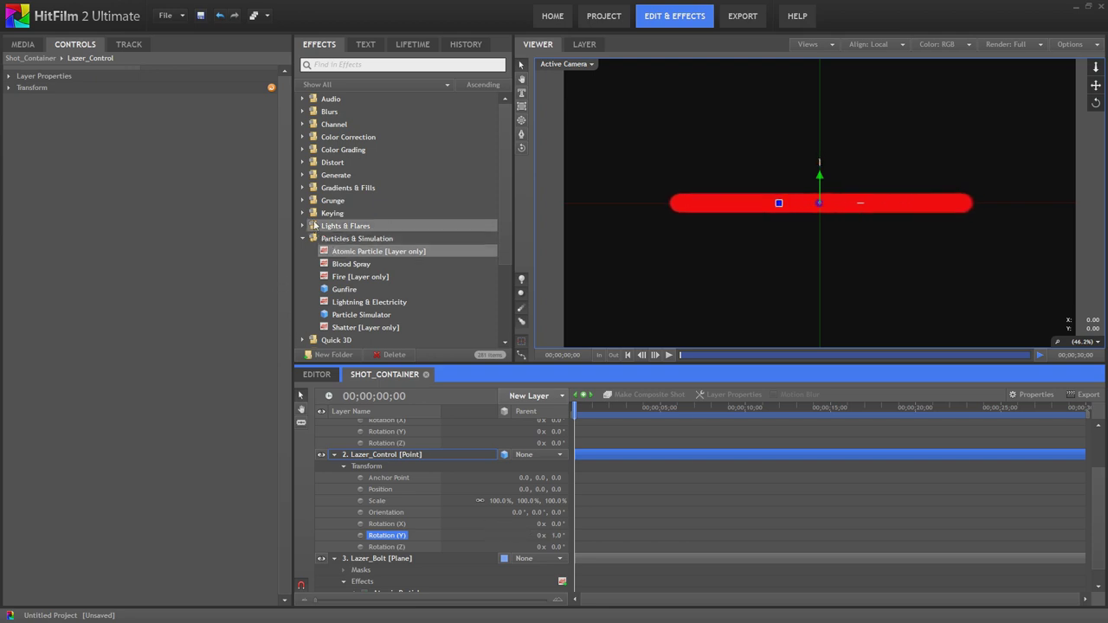
Apply Neon Glow from Lights & Flares to the Lazer_Bolt layer and set its colour to pure red
click(302, 226)
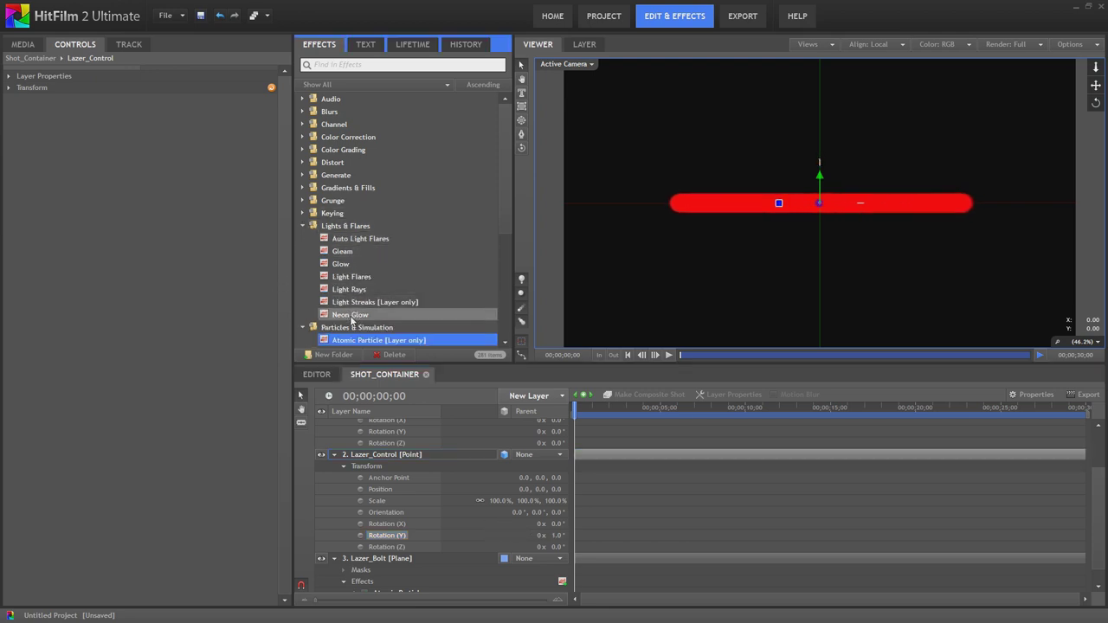
drag(350, 314, 360, 451)
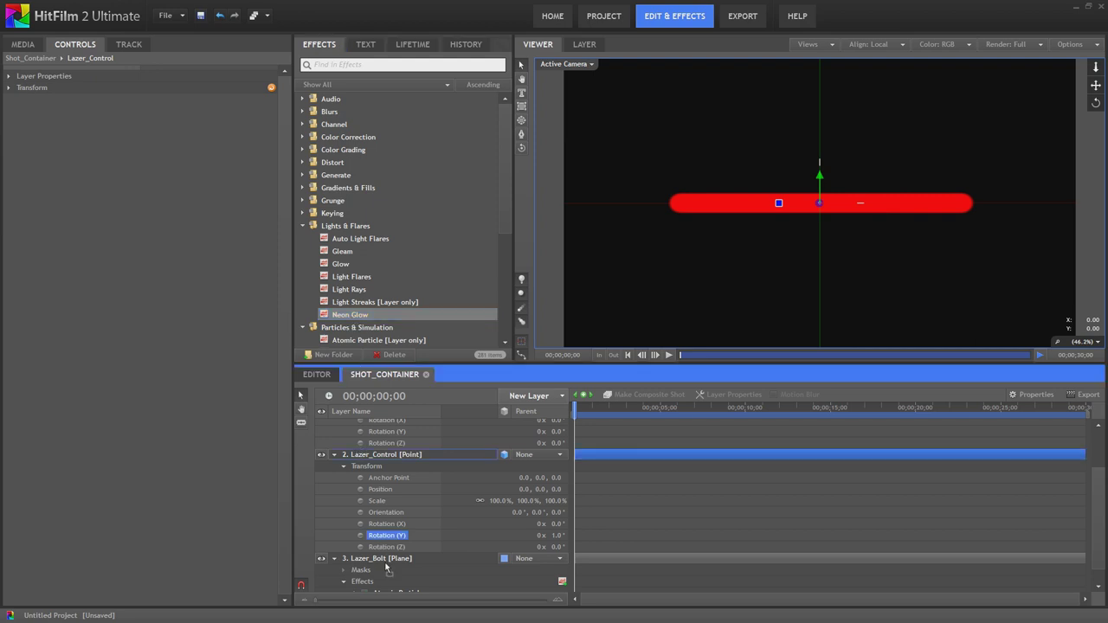
drag(360, 451, 386, 563)
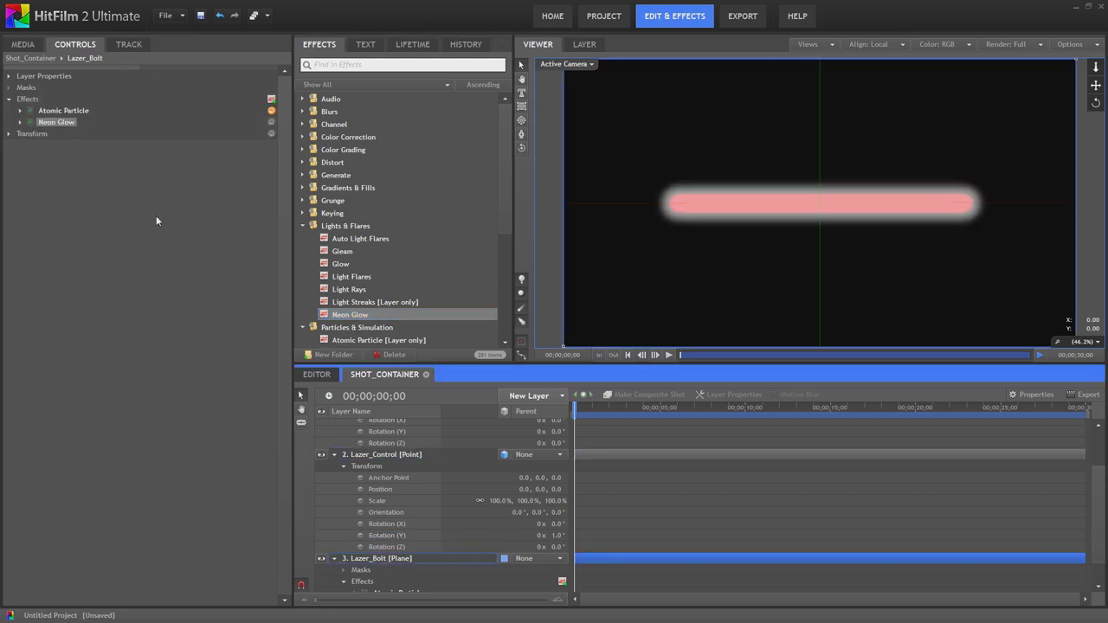
click(20, 123)
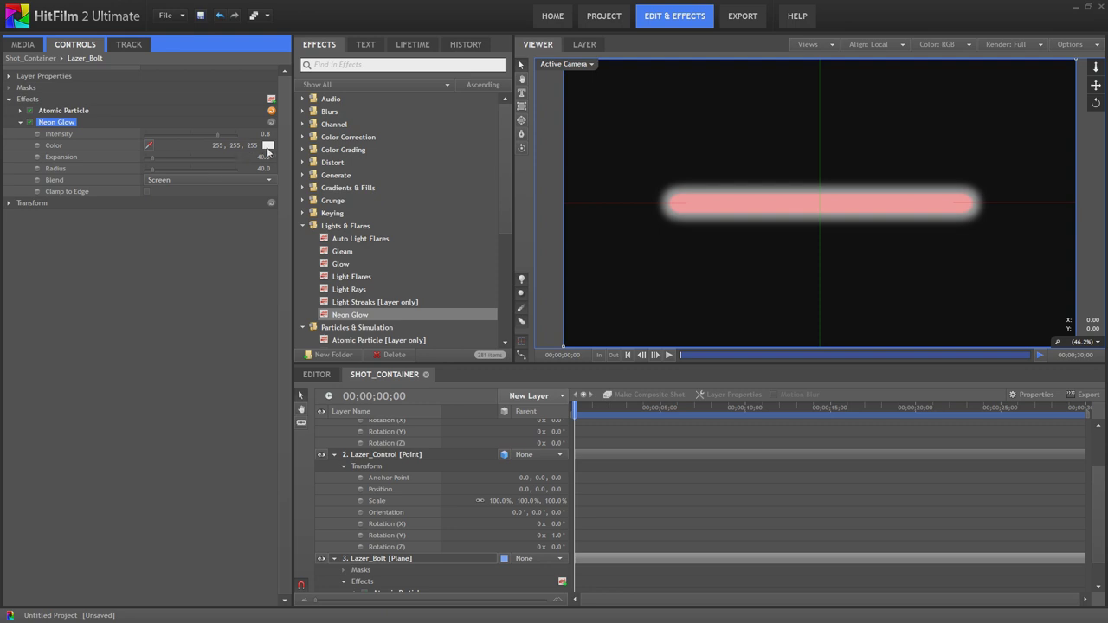
click(268, 146)
click(440, 275)
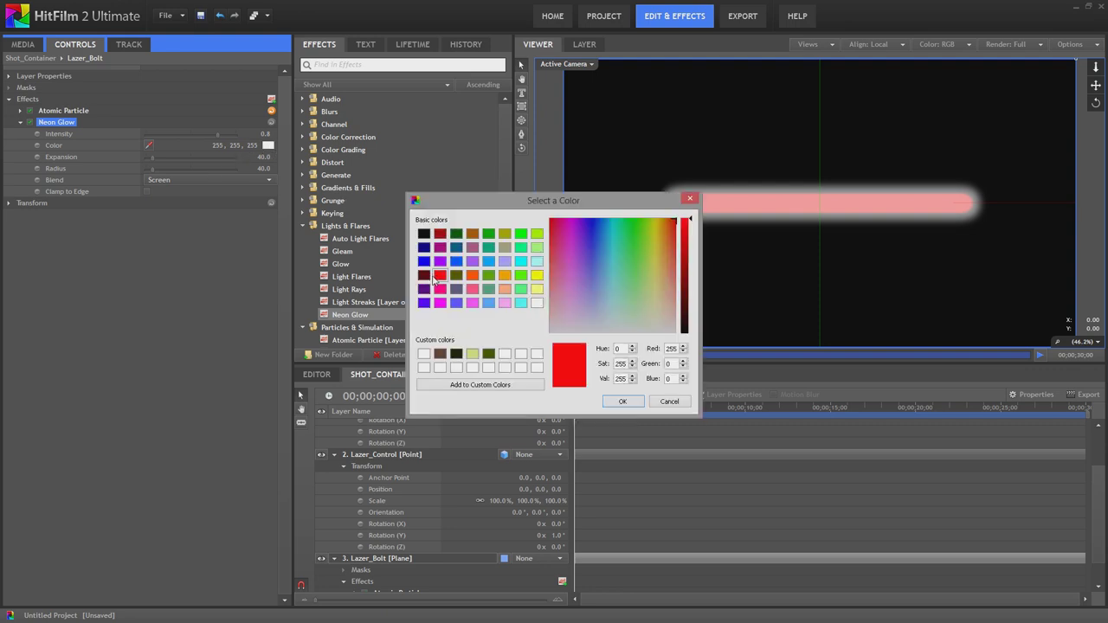
click(622, 402)
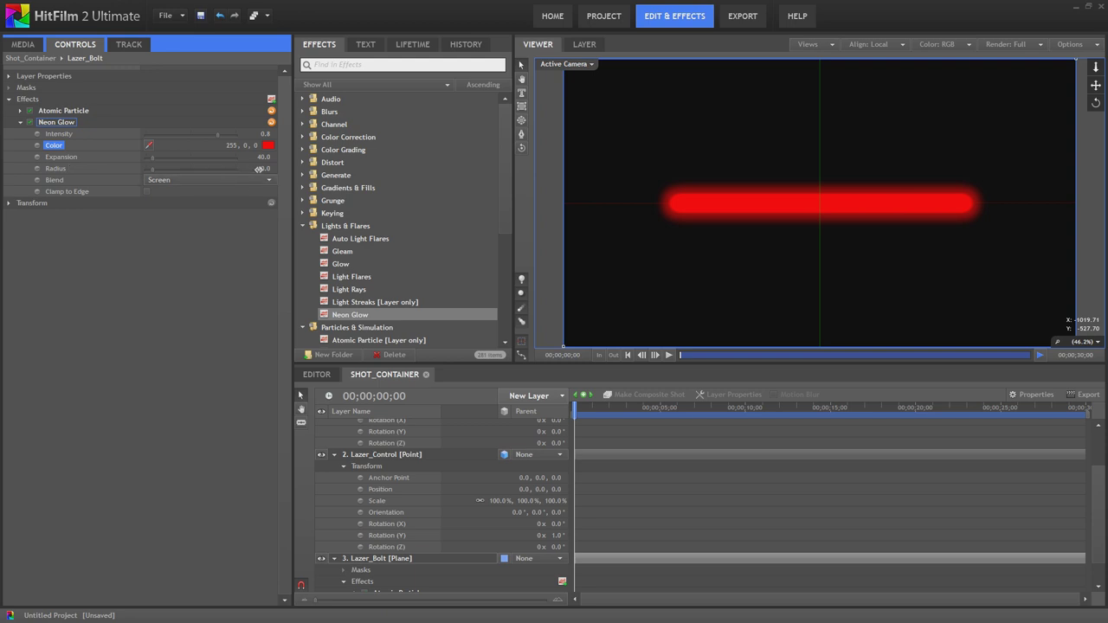
Scrub the Neon Glow radius to 49 and expansion to 29, camera Position Z to 408.7, and Lazer_Control Y rotation to -5°
drag(261, 169, 260, 170)
drag(261, 158, 256, 158)
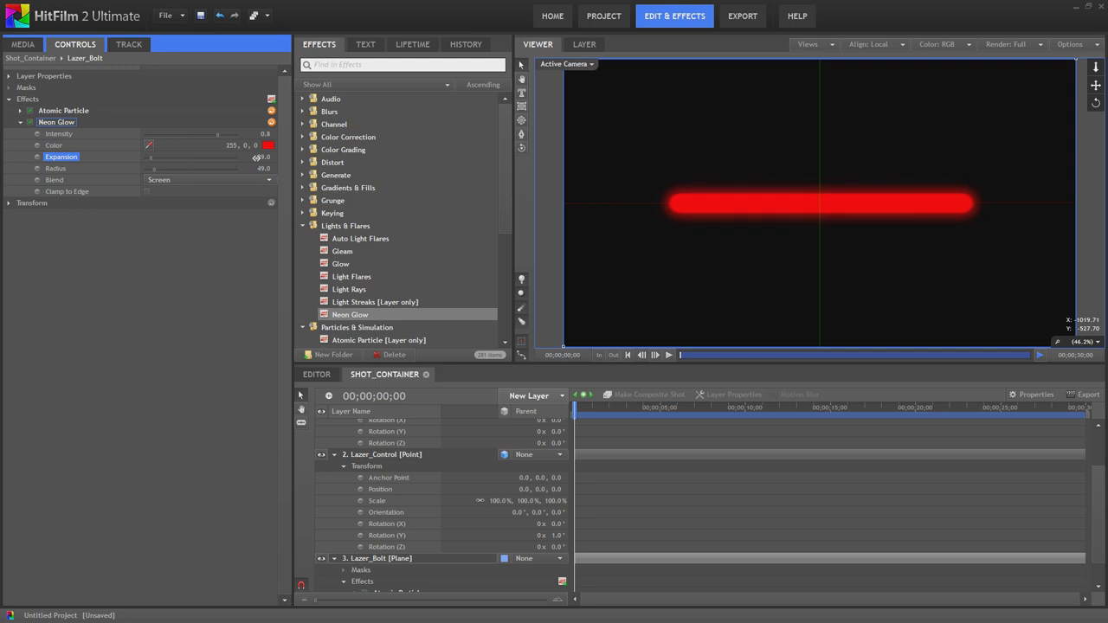
scroll(428, 471, up, 1)
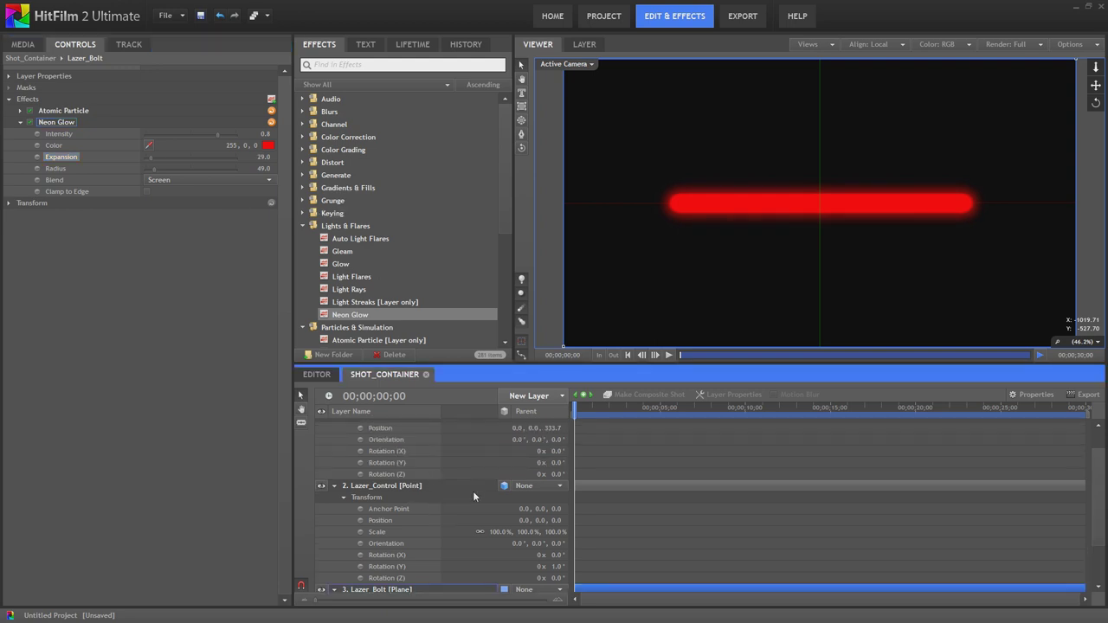
drag(555, 427, 547, 428)
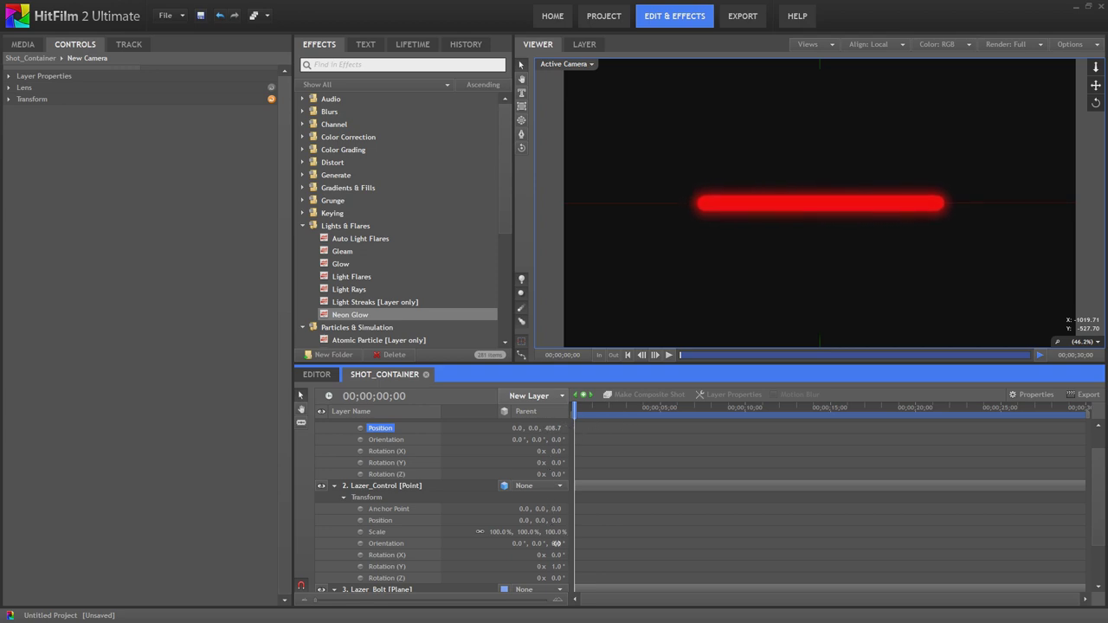
mouse_move(554, 566)
mouse_down()
mouse_move(522, 563)
mouse_move(631, 560)
mouse_move(541, 556)
mouse_up()
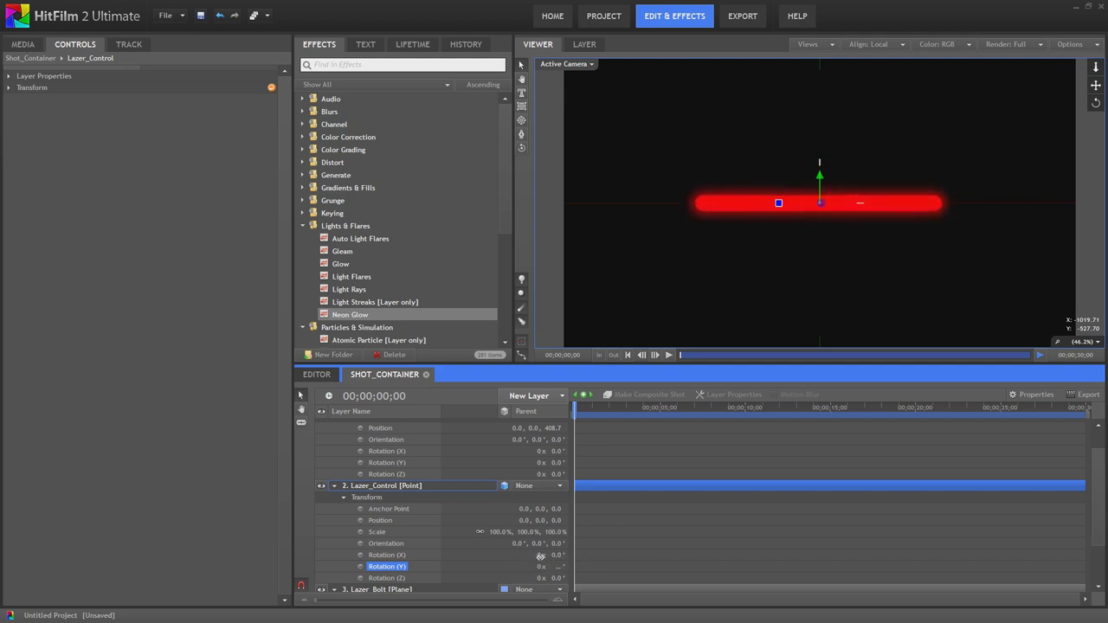